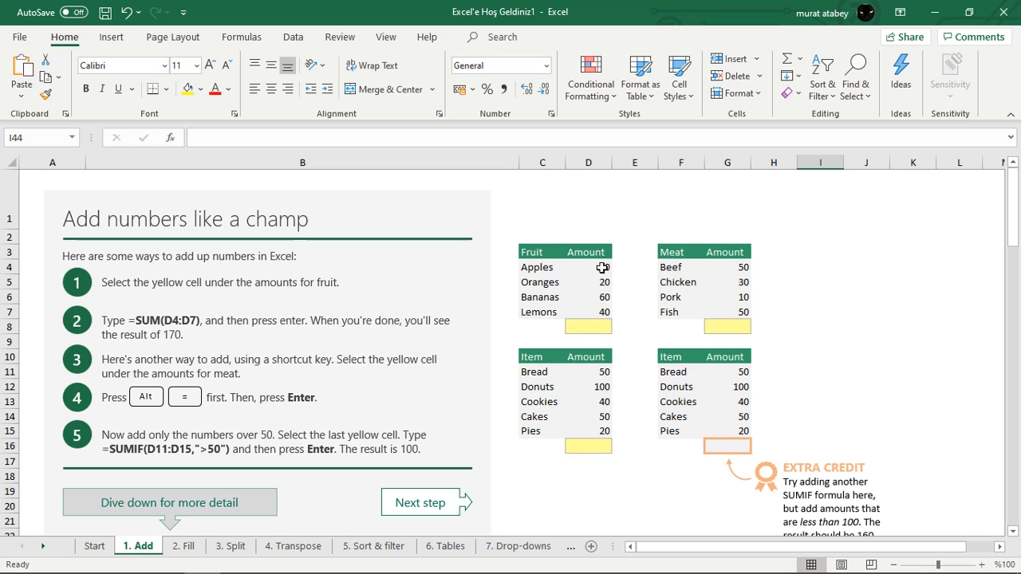
Total the fruit amounts in cell D8 with the formula =SUM(D4:D7).
{"action": "left_click", "coordinate": [591, 326]}
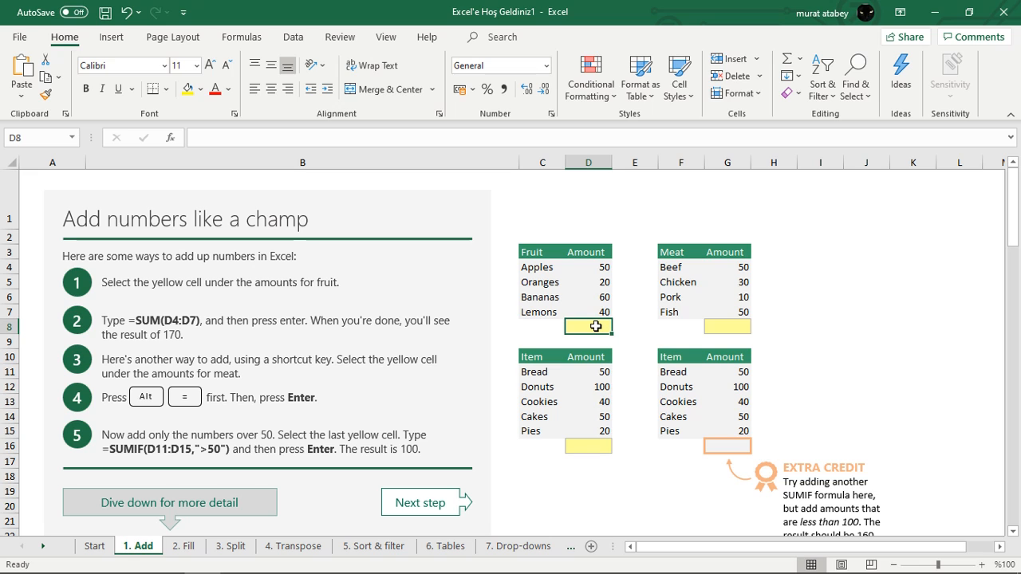
{"action": "type", "text": "="}
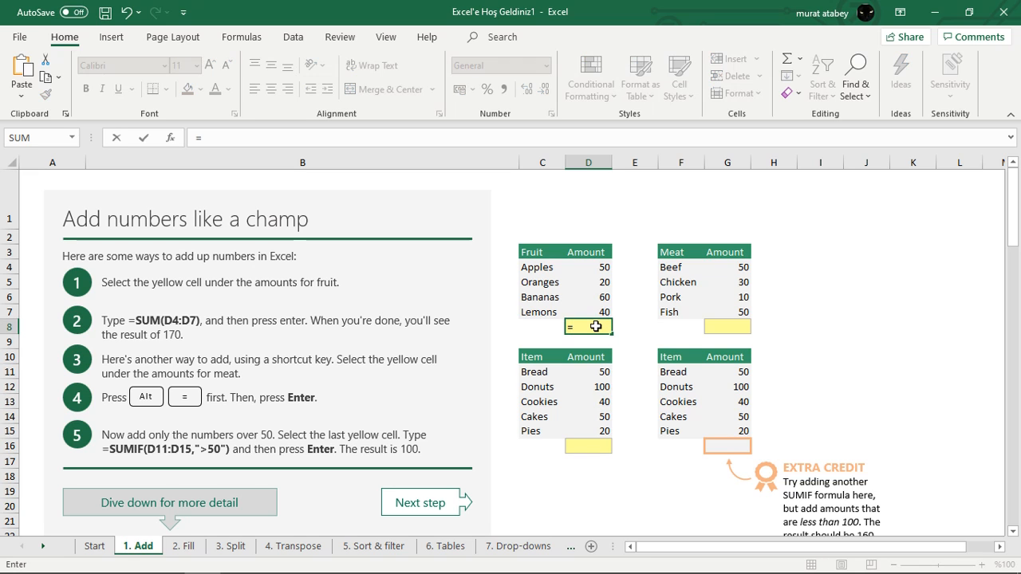
{"action": "type", "text": "SUM"}
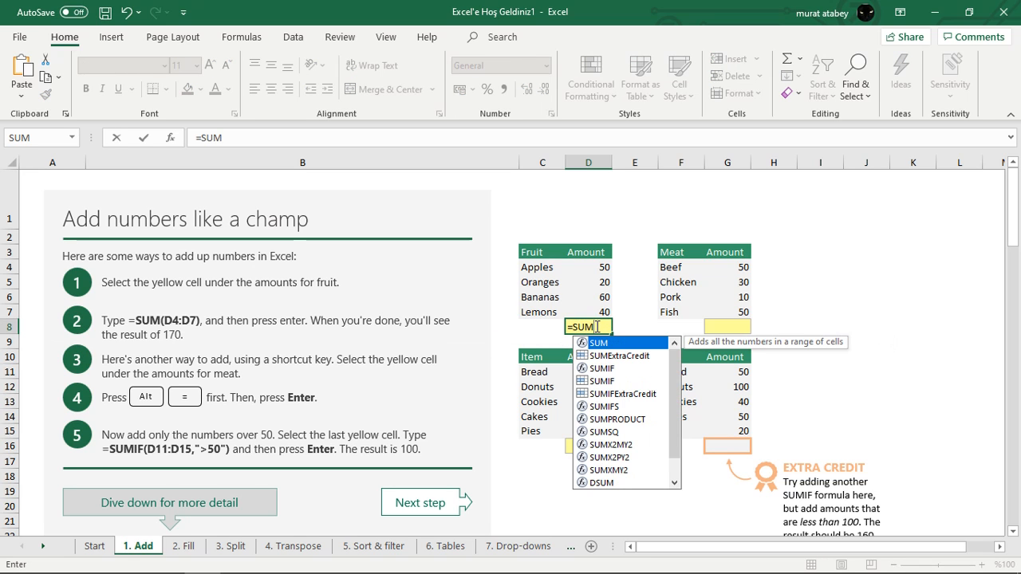
{"action": "type", "text": "("}
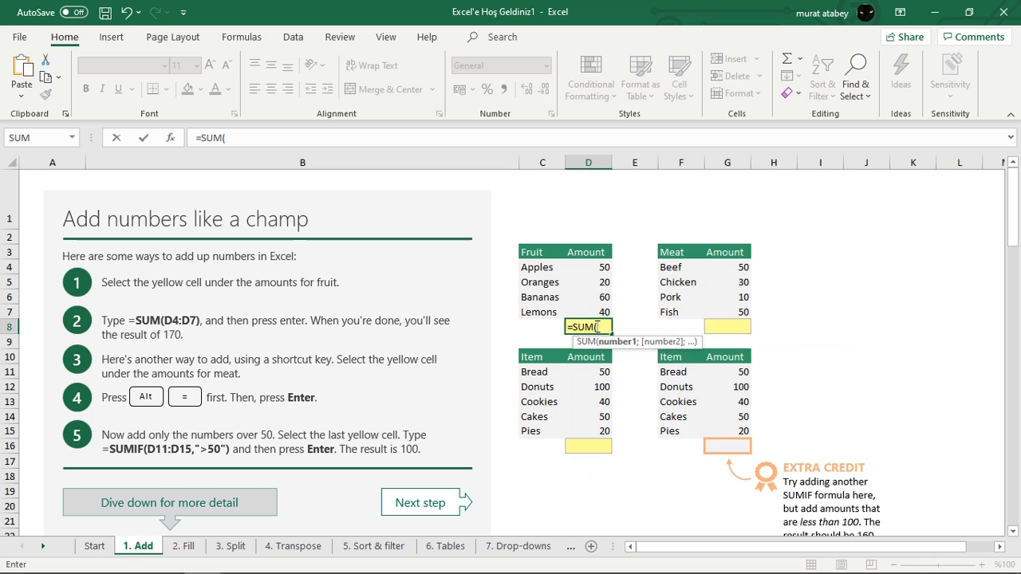
{"action": "type", "text": "D"}
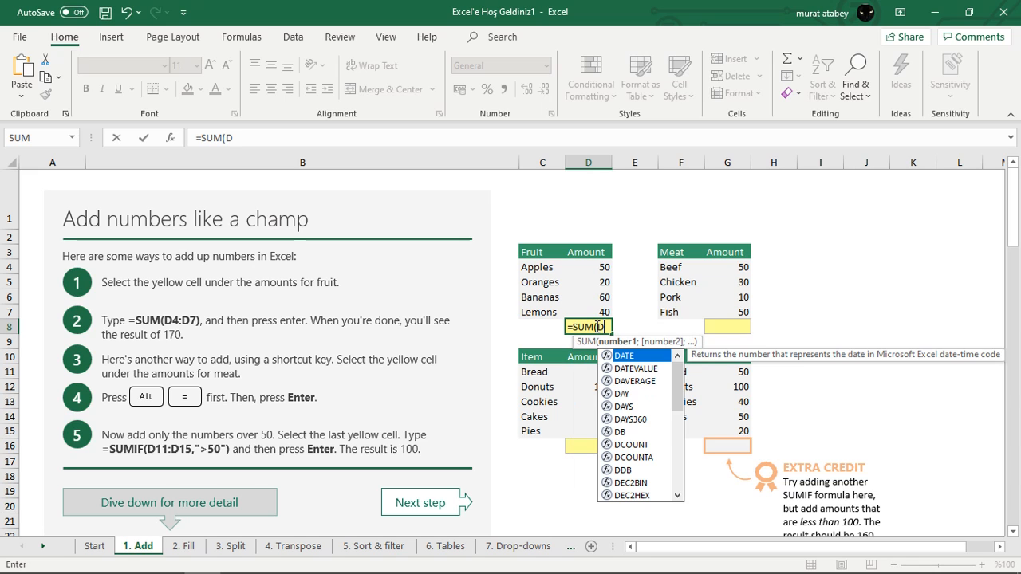
{"action": "type", "text": "4:"}
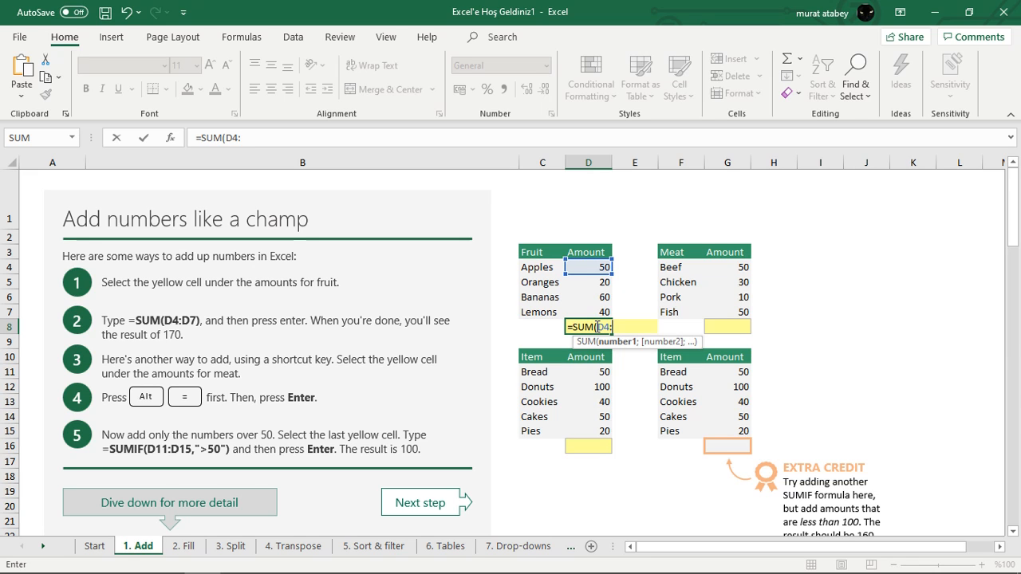
{"action": "type", "text": "D"}
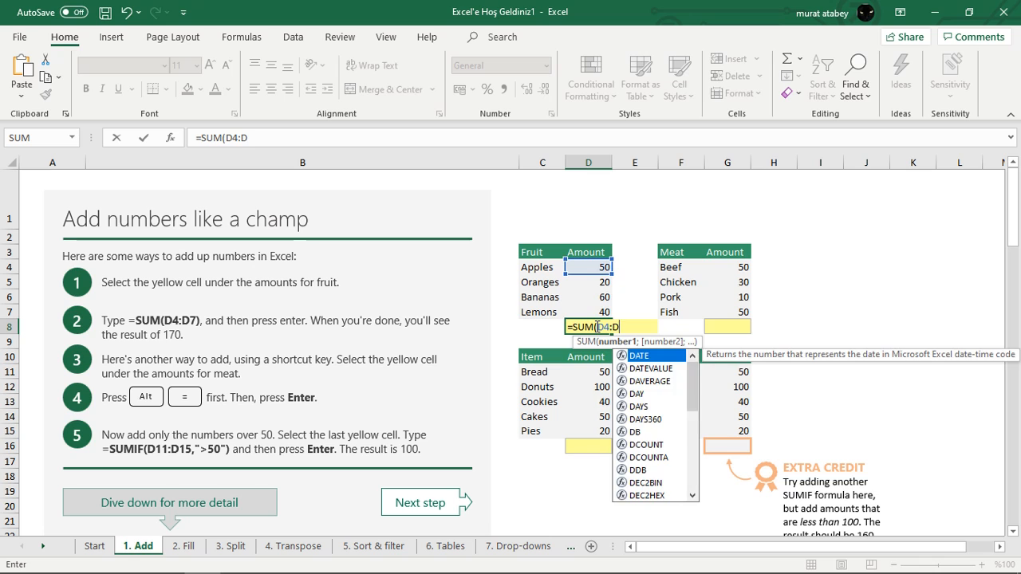
{"action": "type", "text": "7)"}
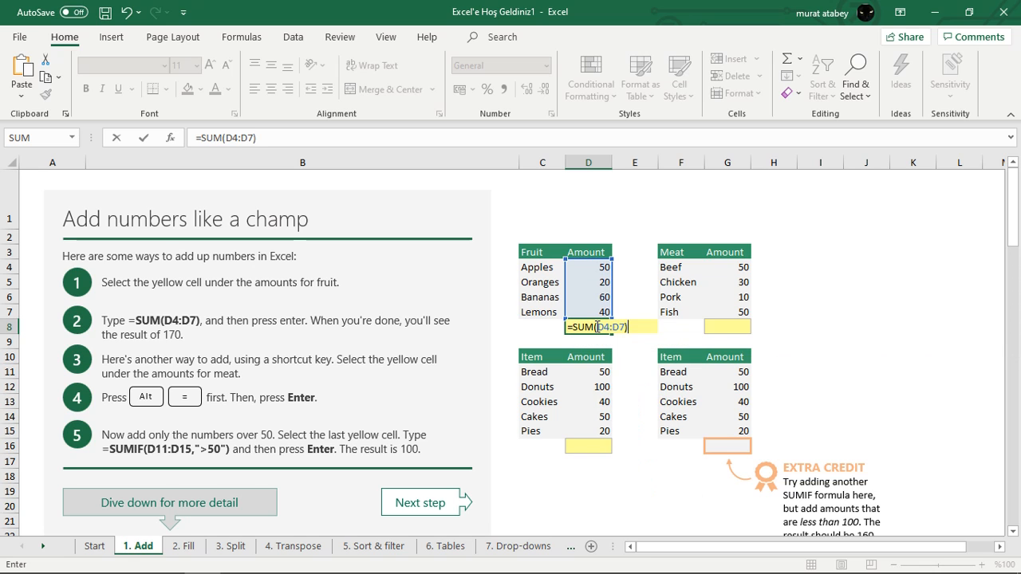
{"action": "key", "text": "Return"}
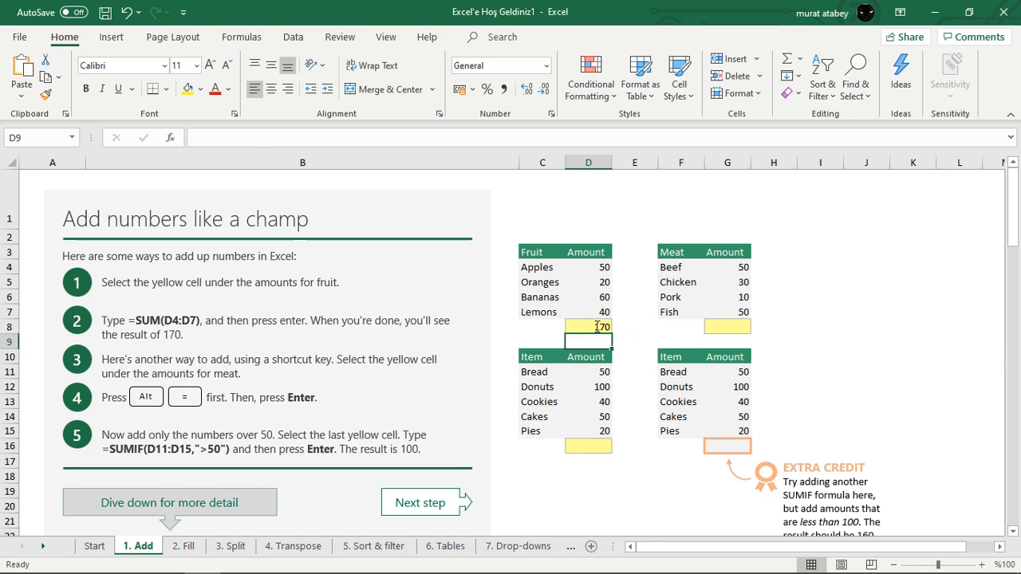
{"action": "left_click", "coordinate": [598, 327]}
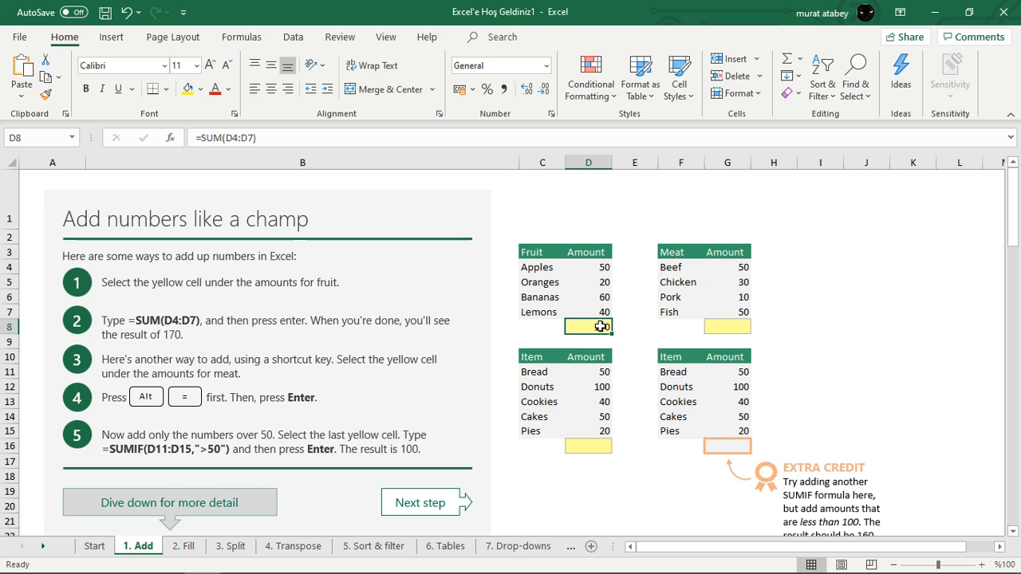
Total the meat amounts in cell G8 with AutoSum over G4:G7.
{"action": "left_click", "coordinate": [727, 327]}
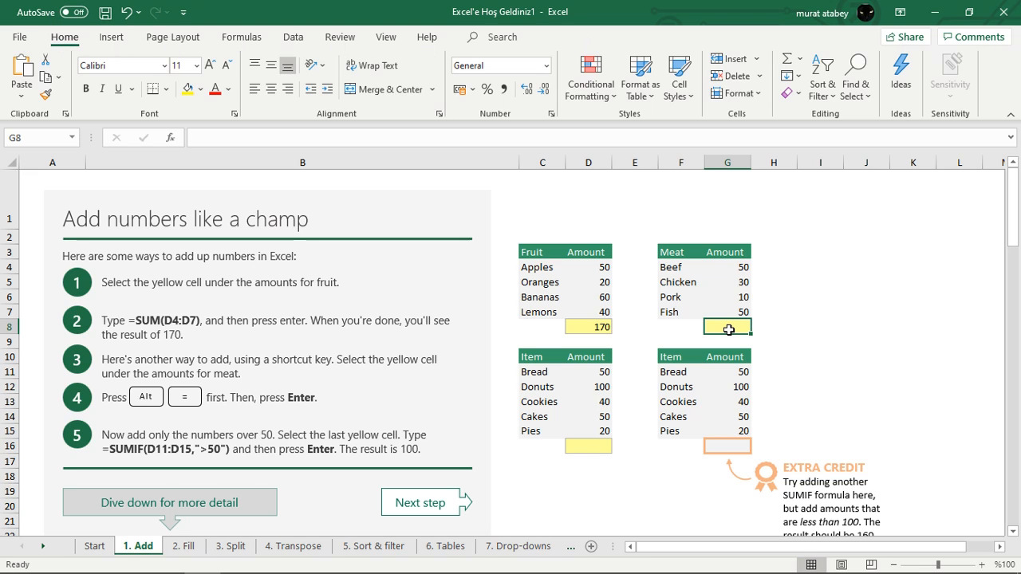
{"action": "key", "text": "alt+equal"}
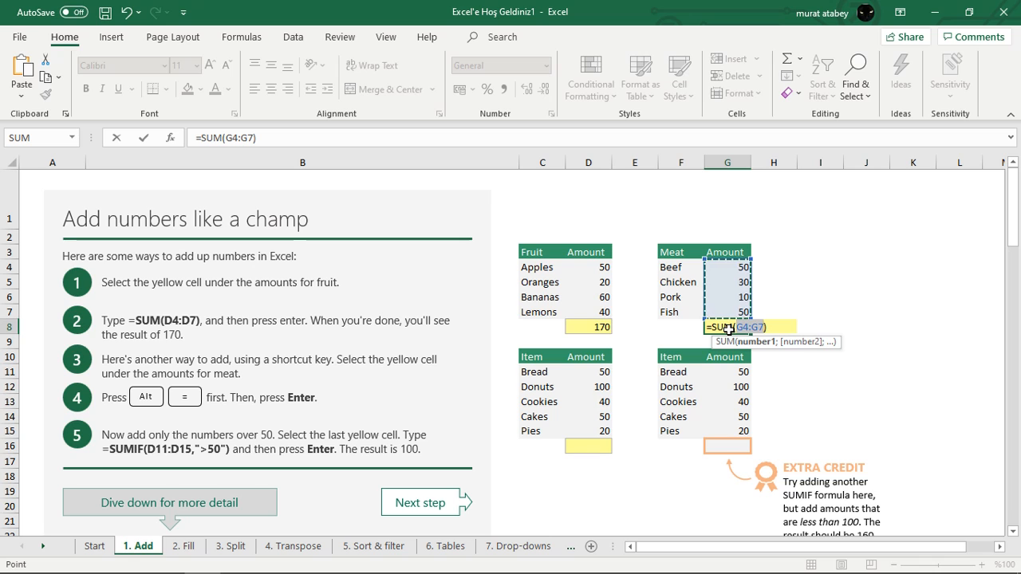
{"action": "key", "text": "Return"}
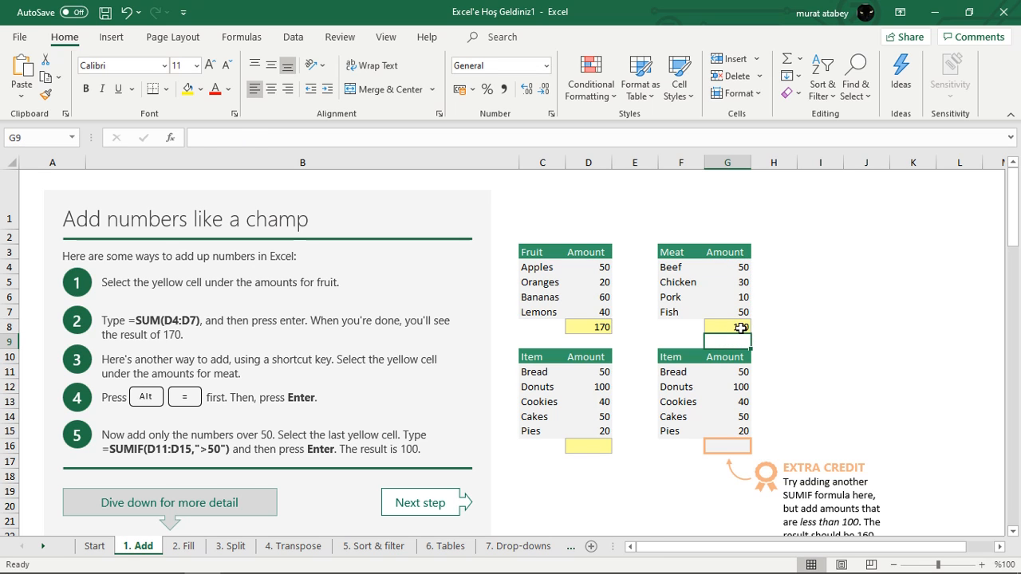
{"action": "left_click", "coordinate": [740, 327]}
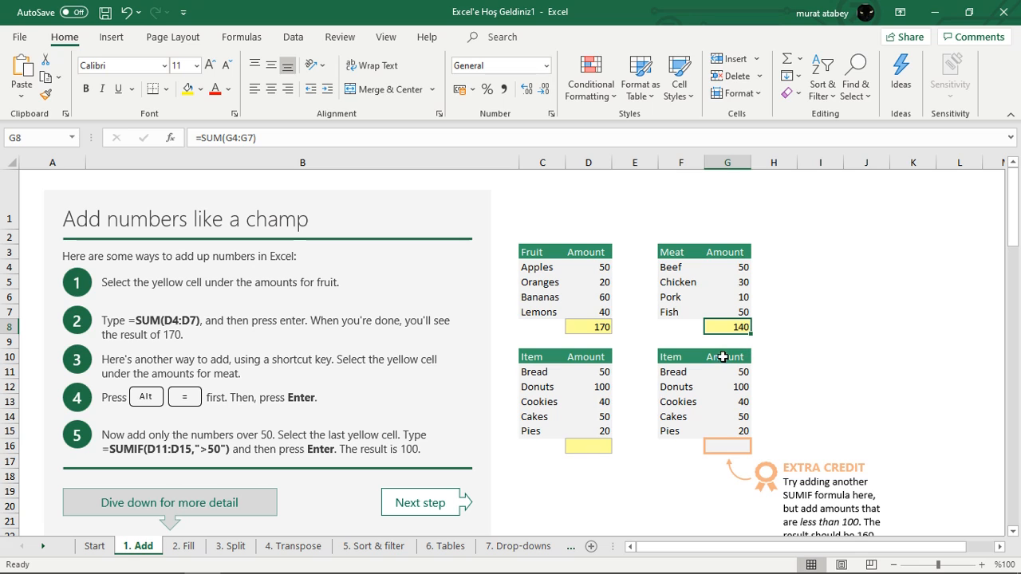
Sum only the item amounts over 50 in cell D16 with the formula =SUMIF(D11:D15;">50").
{"action": "left_click", "coordinate": [583, 449]}
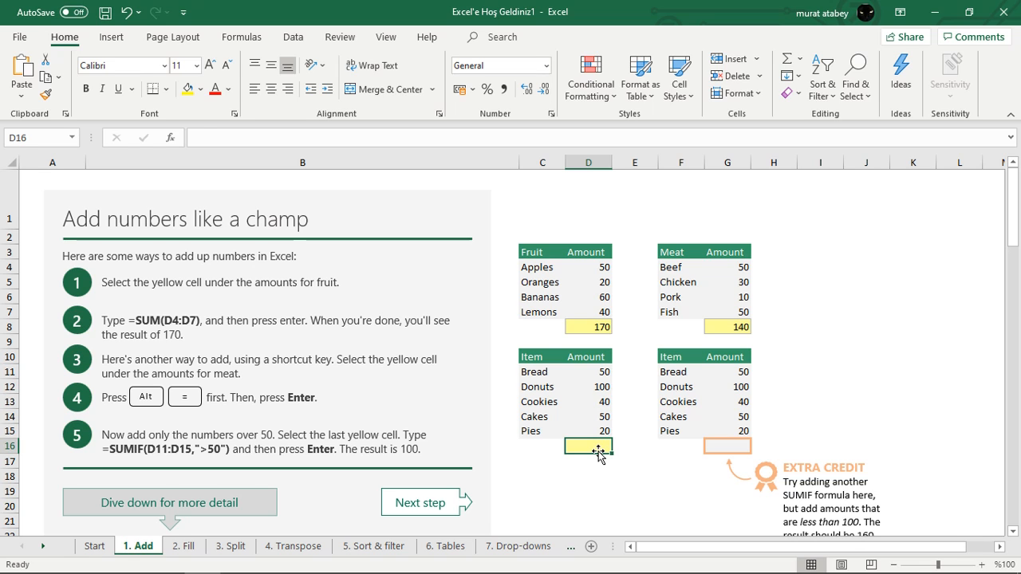
{"action": "type", "text": "=SUM"}
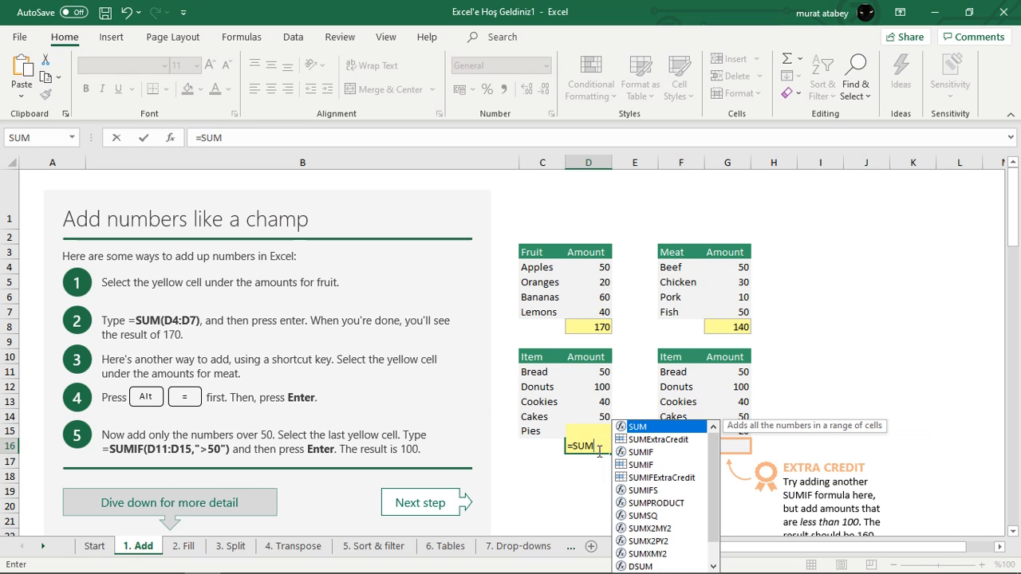
{"action": "type", "text": "IF("}
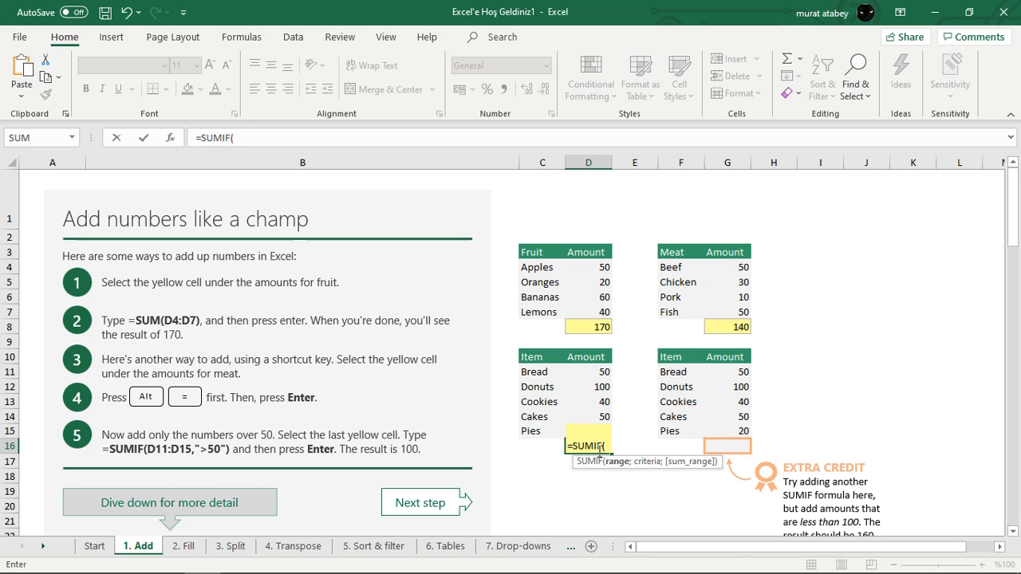
{"action": "type", "text": "D11"}
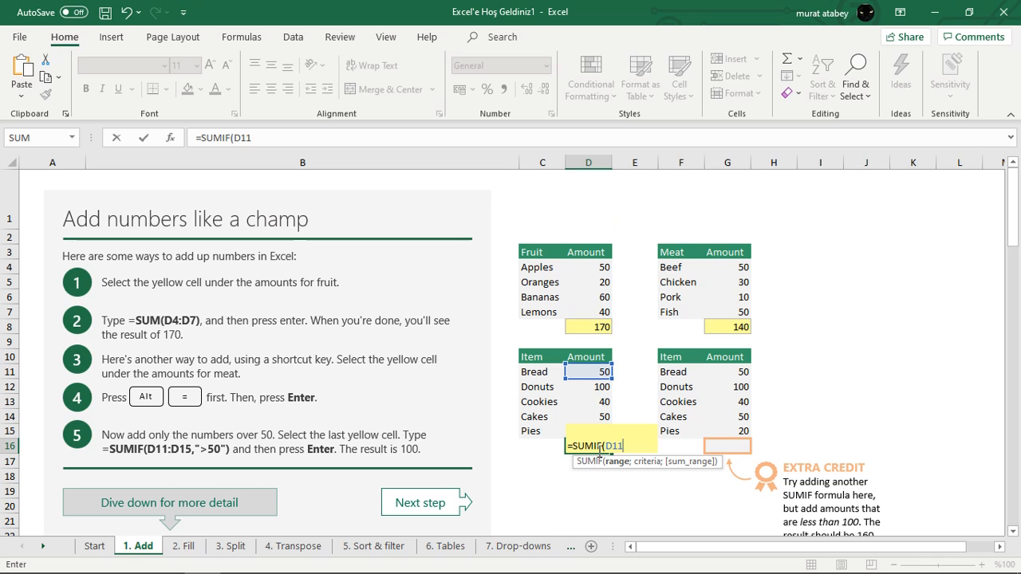
{"action": "type", "text": ":D"}
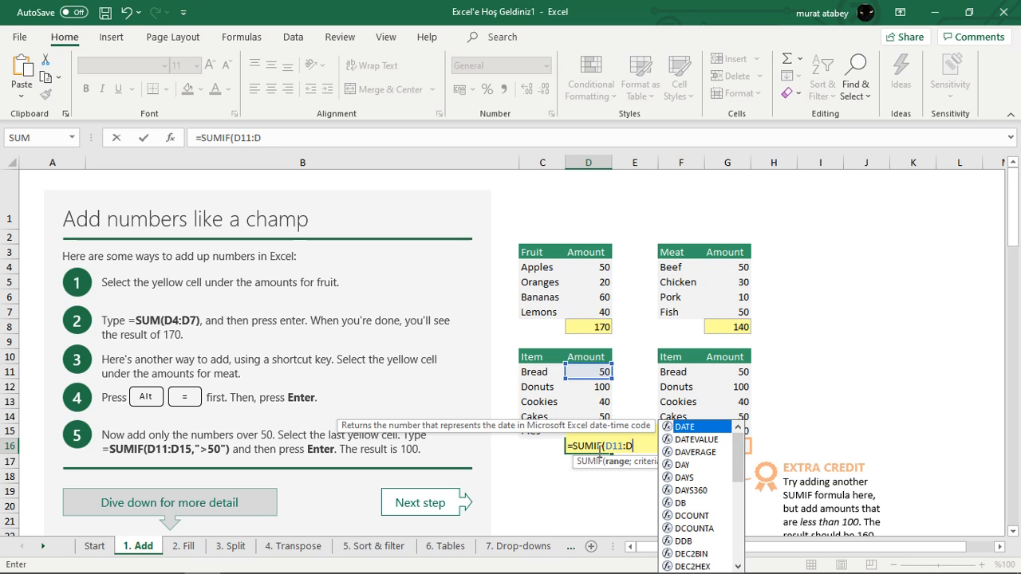
{"action": "type", "text": "15"}
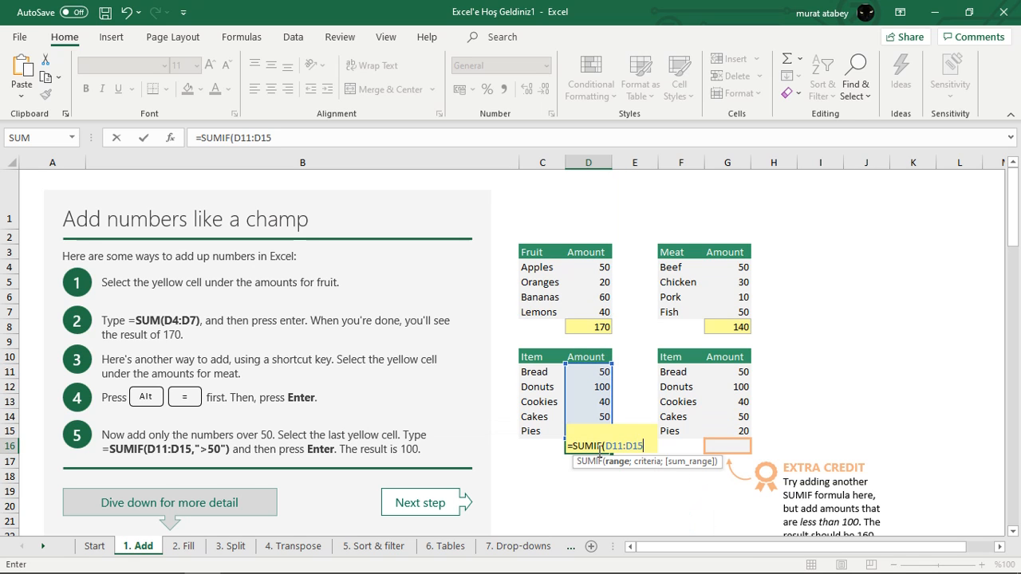
{"action": "type", "text": ";"}
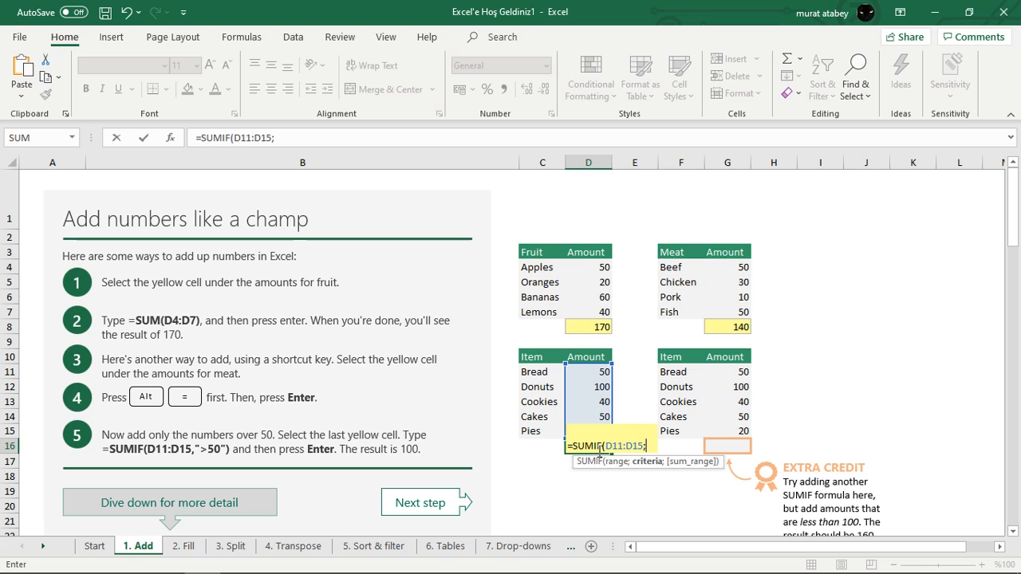
{"action": "type", "text": "\">50"}
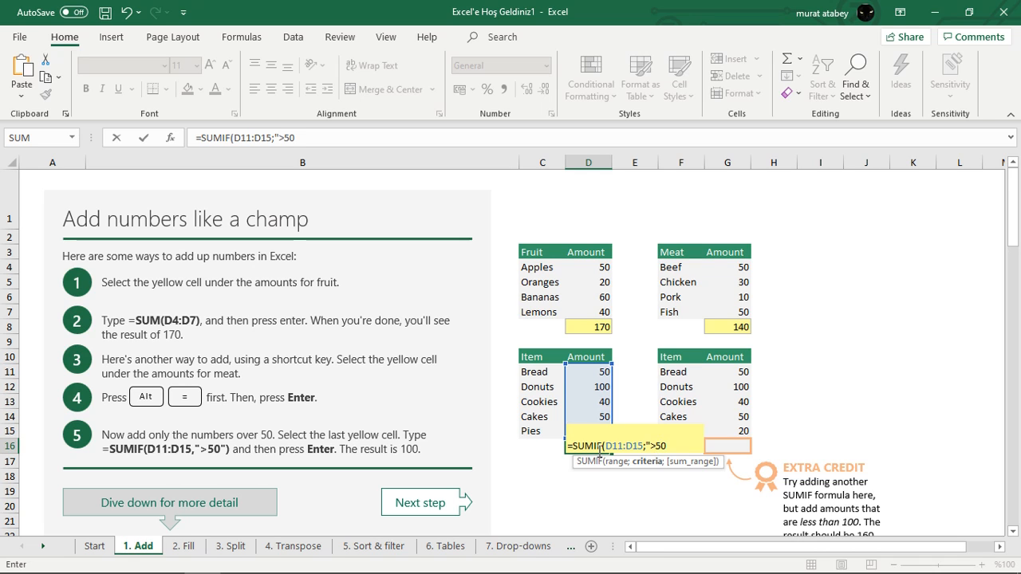
{"action": "type", "text": "\")"}
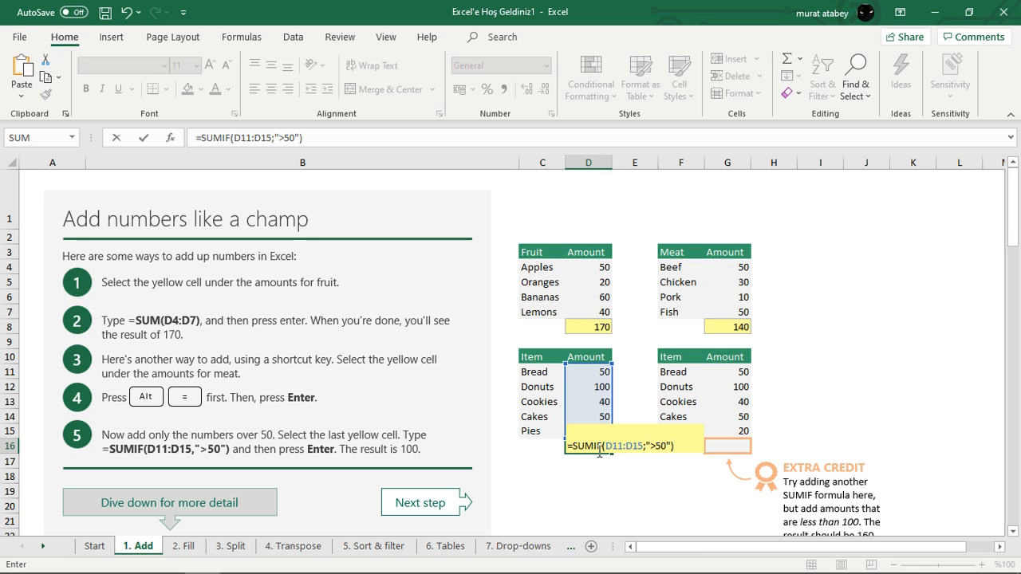
{"action": "key", "text": "Return"}
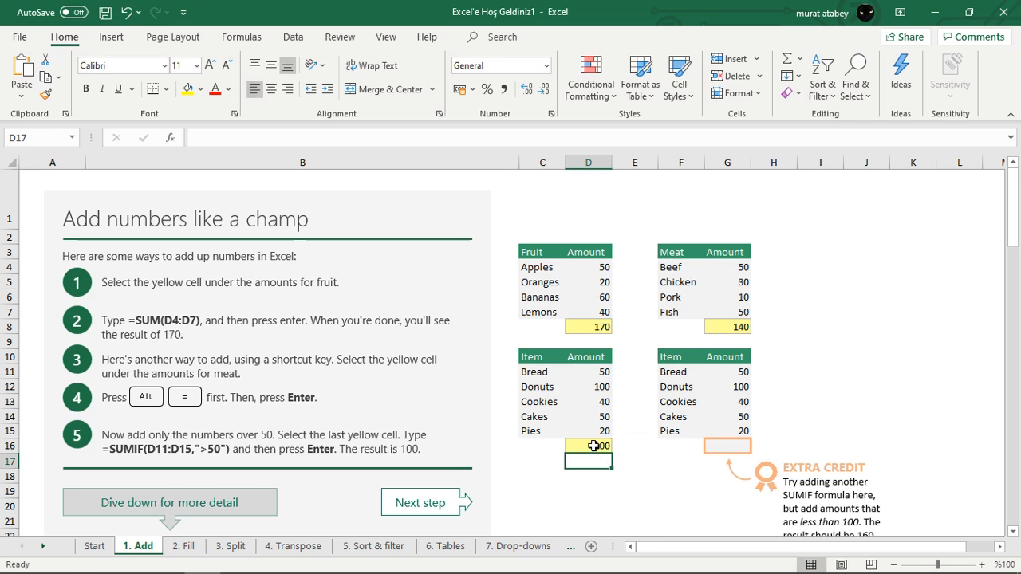
{"action": "left_click", "coordinate": [597, 447]}
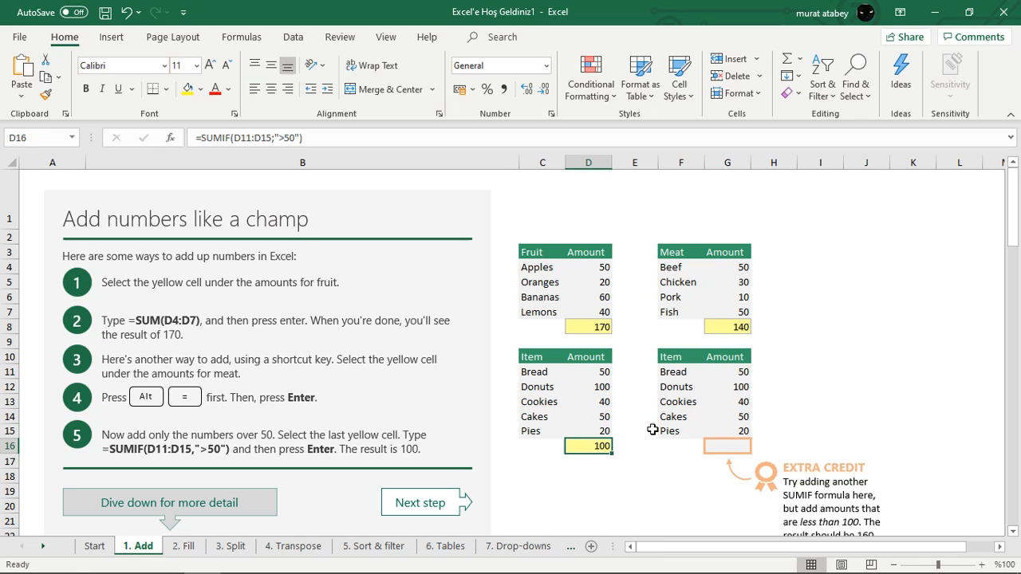
{"action": "left_click", "coordinate": [602, 415]}
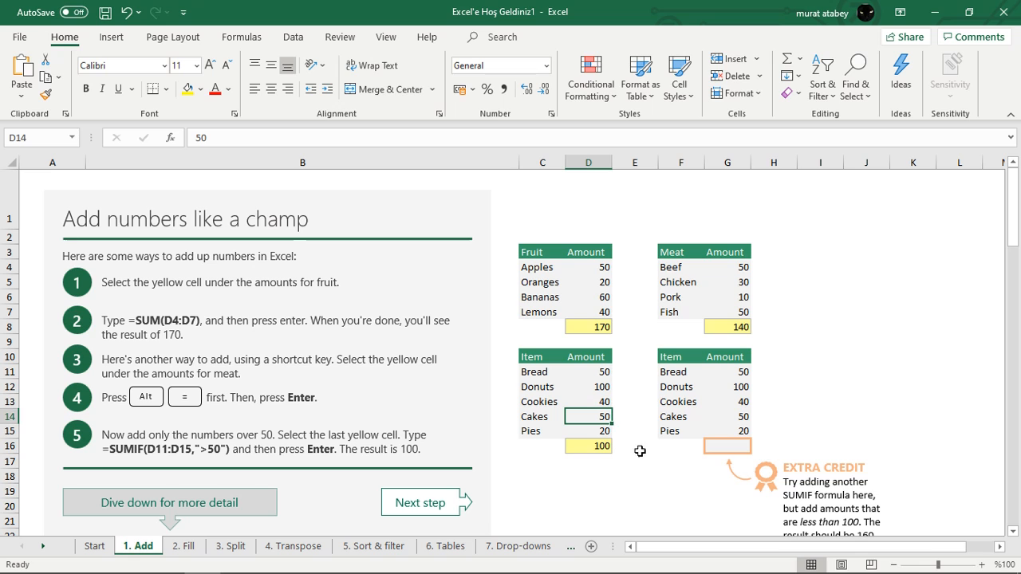
Sum only the item amounts under 100 in cell G16 with the formula =SUMIF(G11:G15;"<100").
{"action": "left_click", "coordinate": [717, 445]}
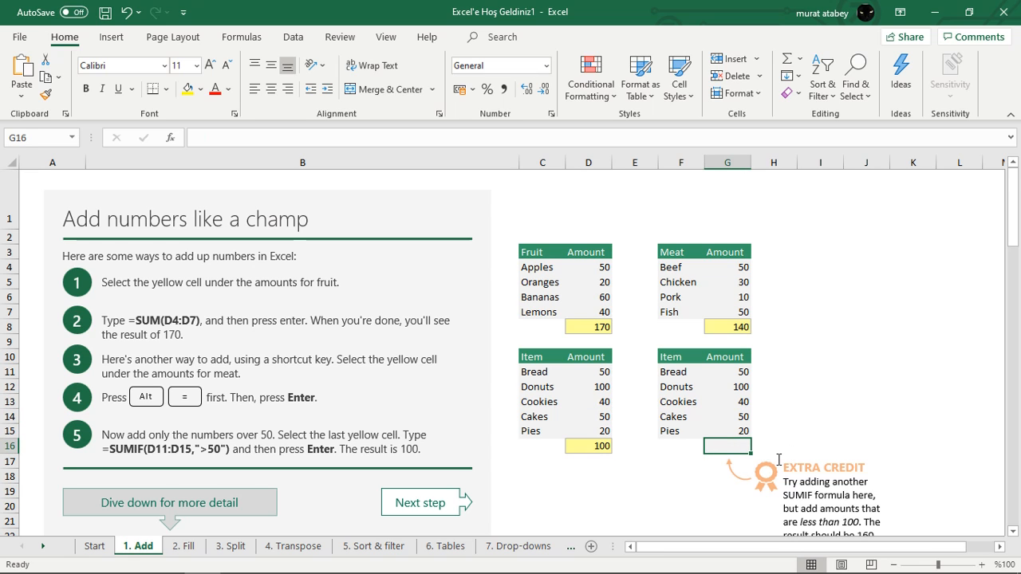
{"action": "scroll", "coordinate": [796, 443], "scroll_direction": "down", "scroll_amount": 1}
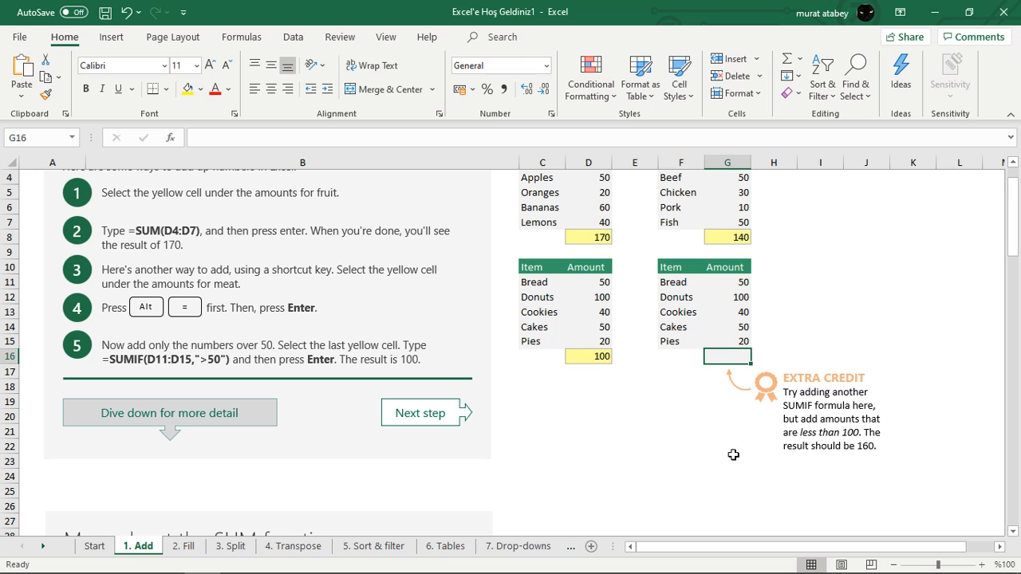
{"action": "scroll", "coordinate": [742, 461], "scroll_direction": "up", "scroll_amount": 1}
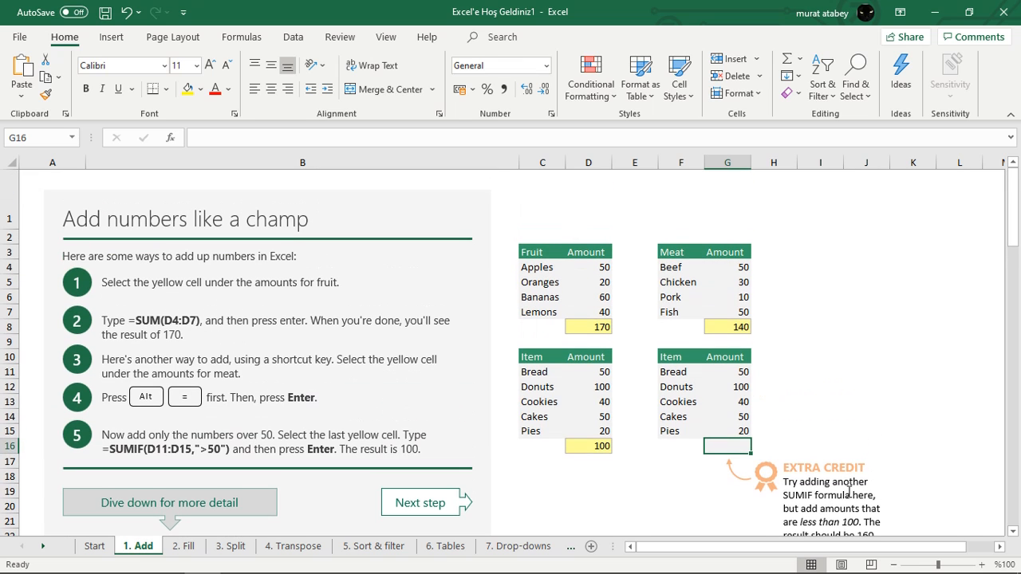
{"action": "scroll", "coordinate": [849, 489], "scroll_direction": "down", "scroll_amount": 1}
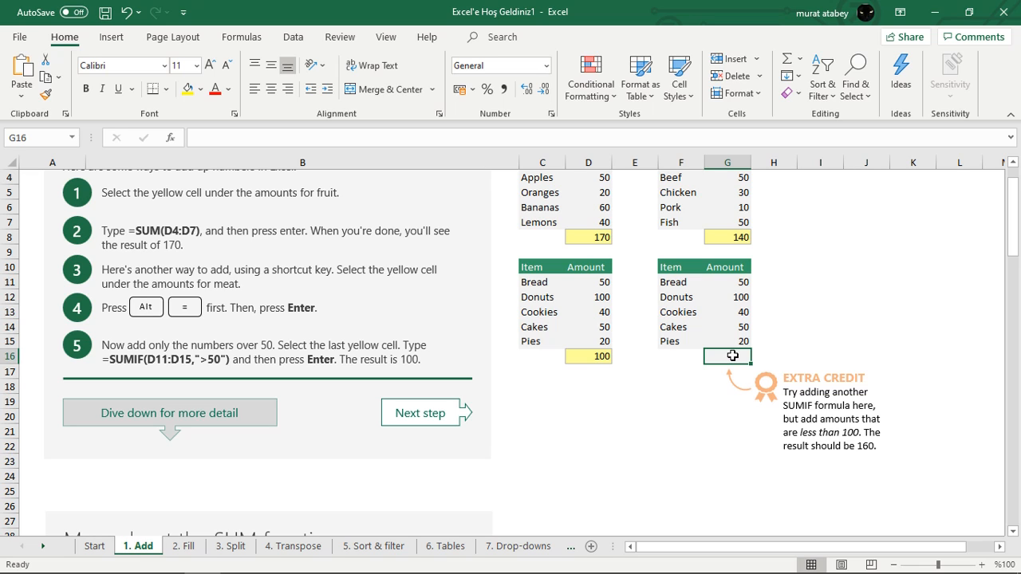
{"action": "type", "text": "="}
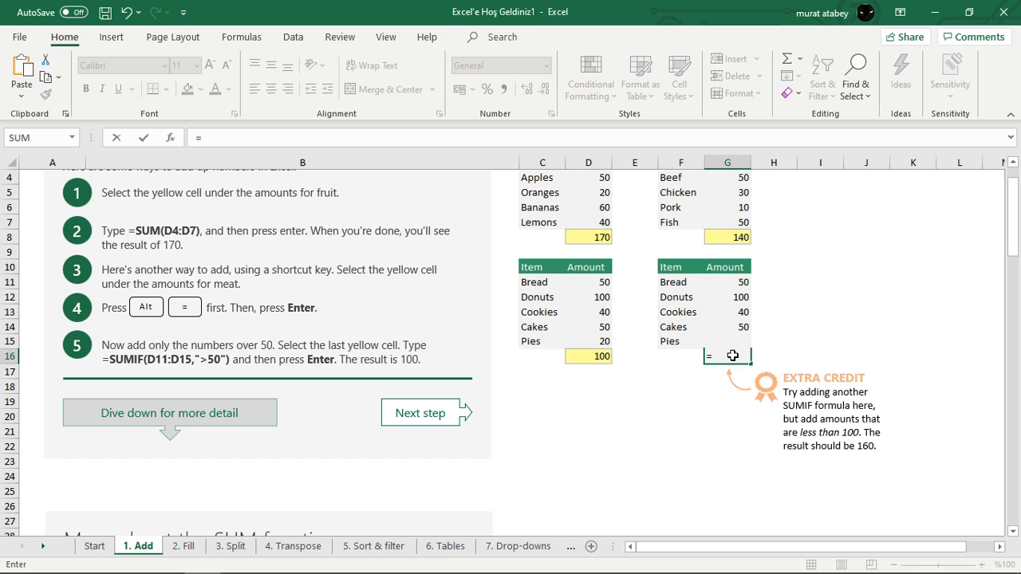
{"action": "type", "text": "SU"}
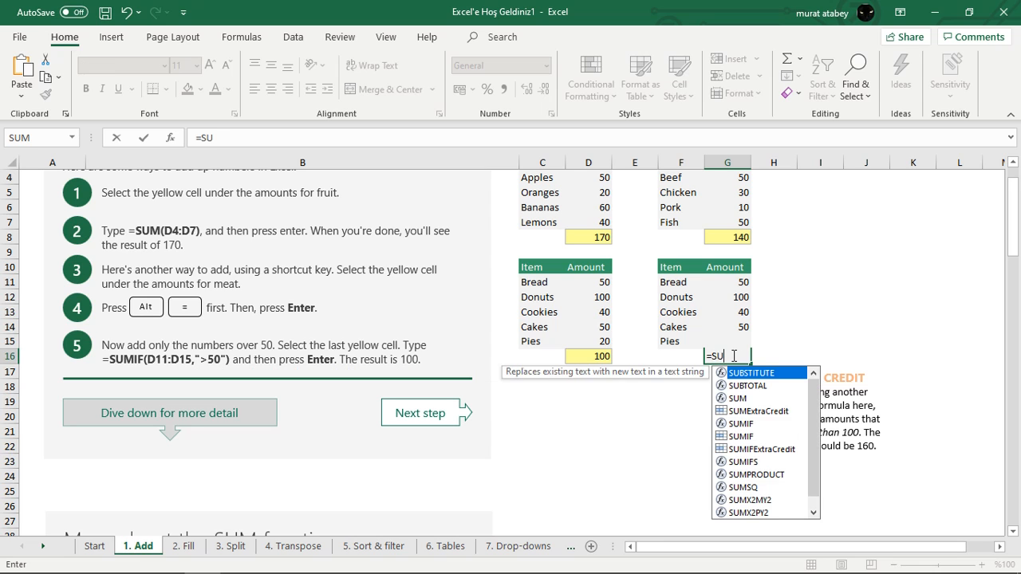
{"action": "type", "text": "MIF("}
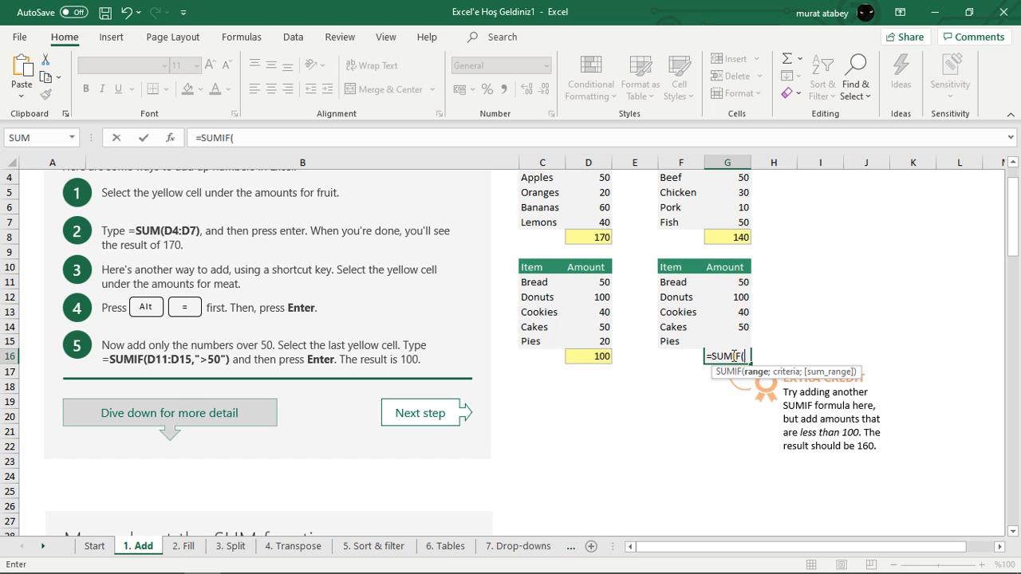
{"action": "left_click_drag", "start_coordinate": [735, 282], "coordinate": [737, 340]}
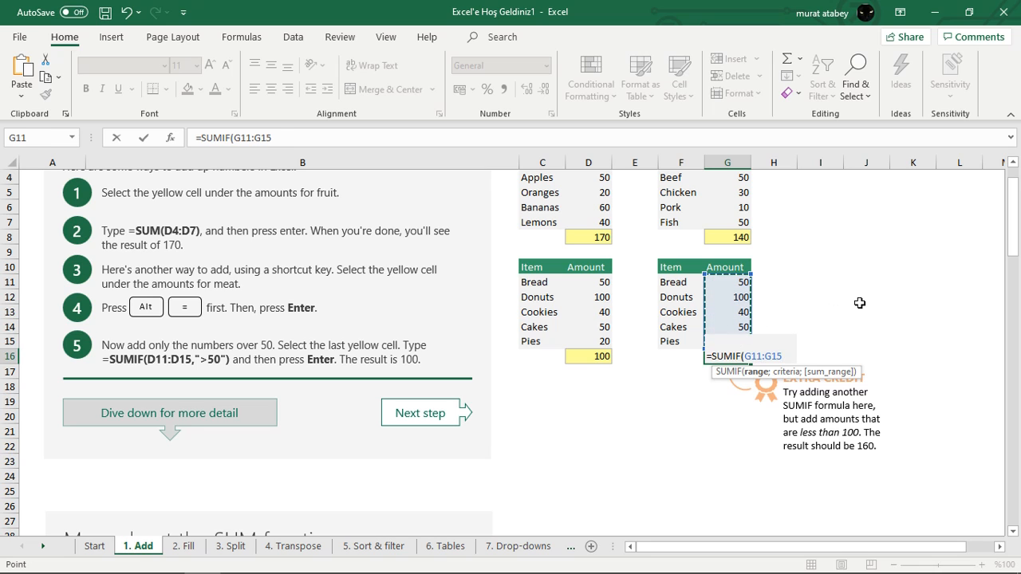
{"action": "type", "text": ";"}
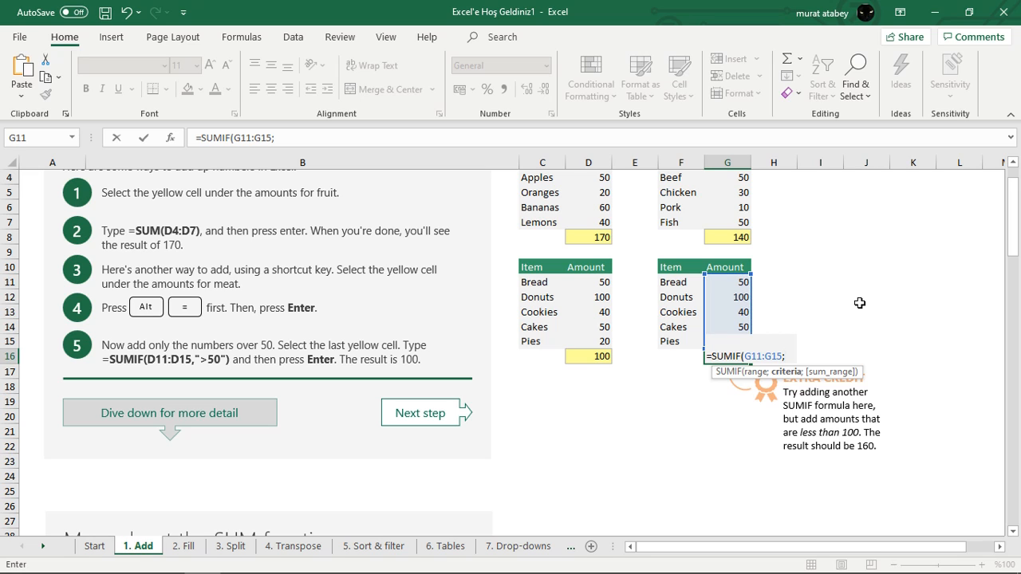
{"action": "type", "text": "\">"}
{"action": "key", "text": "BackSpace"}
{"action": "type", "text": "<100"}
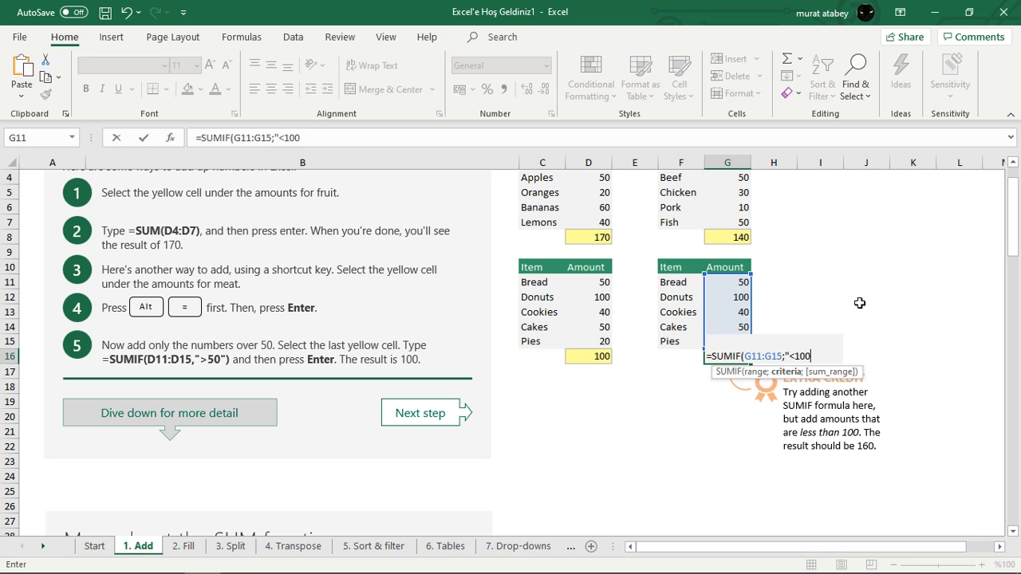
{"action": "type", "text": "\")"}
{"action": "key", "text": "Return"}
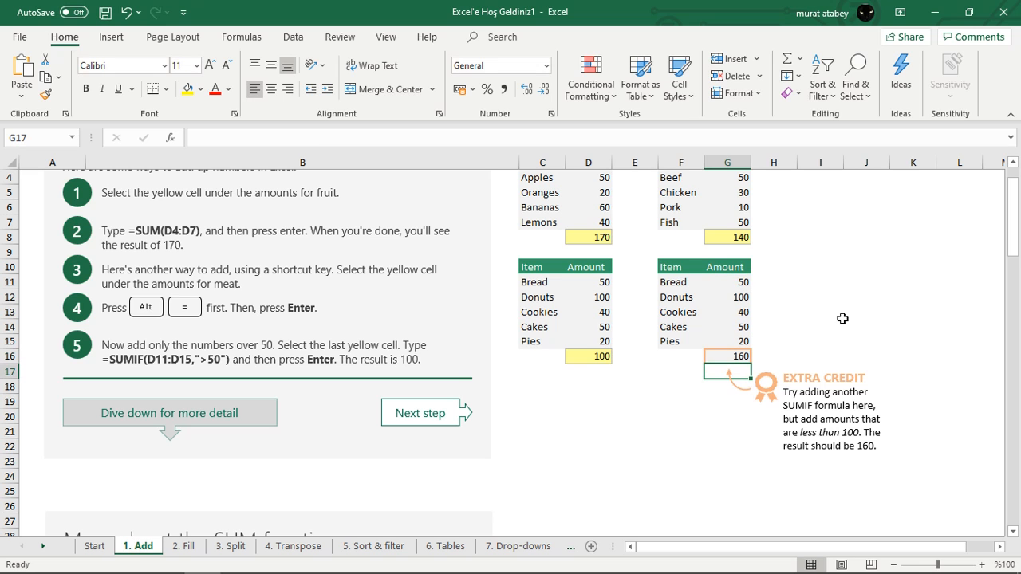
Examine the SUM formula in cell D42 under the fruit amounts and the range it refers to.
{"action": "scroll", "coordinate": [618, 435], "scroll_direction": "down", "scroll_amount": 2}
{"action": "scroll", "coordinate": [619, 435], "scroll_direction": "down", "scroll_amount": 7}
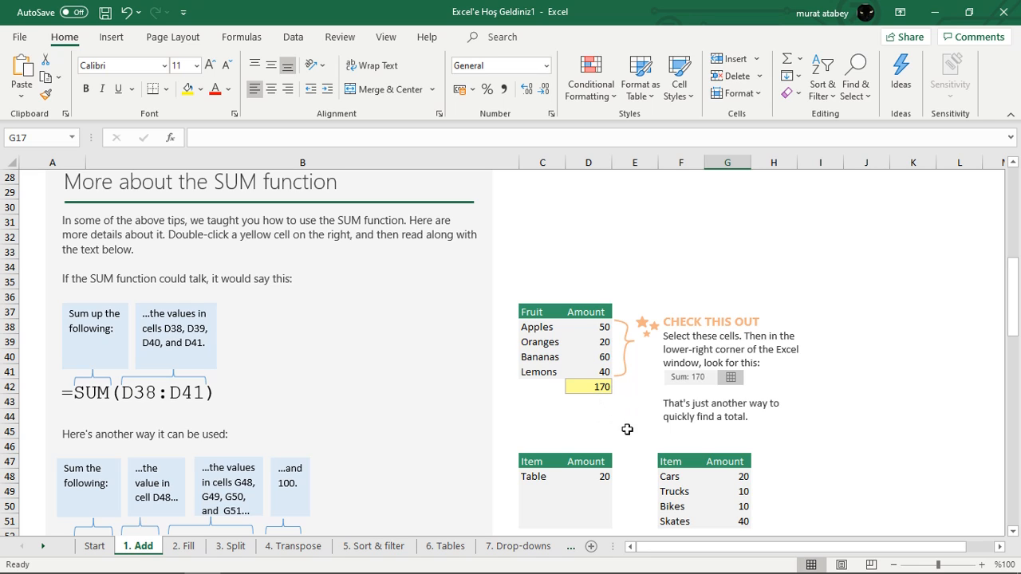
{"action": "left_click", "coordinate": [592, 387]}
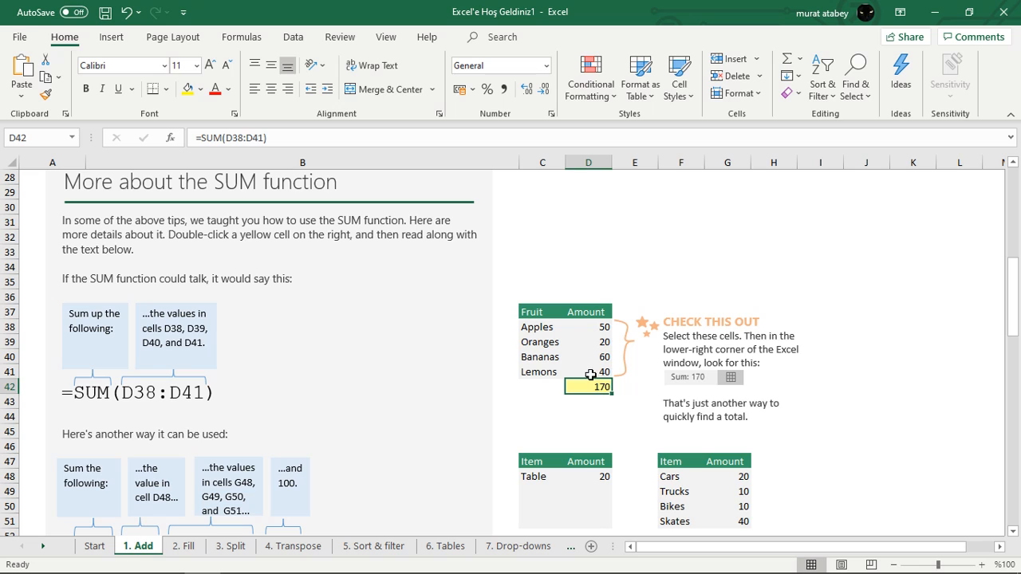
{"action": "double_click", "coordinate": [593, 387]}
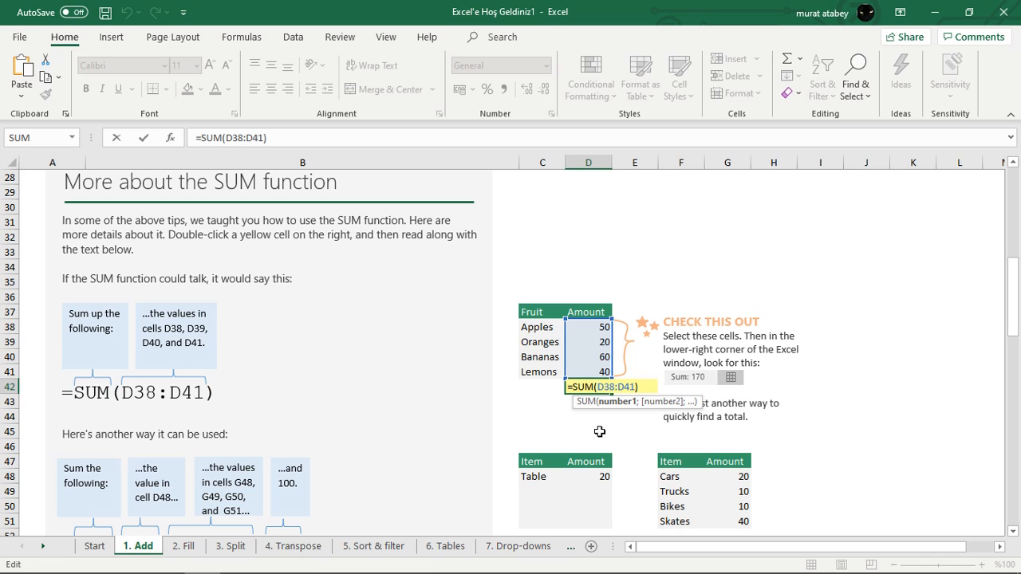
{"action": "key", "text": "Return"}
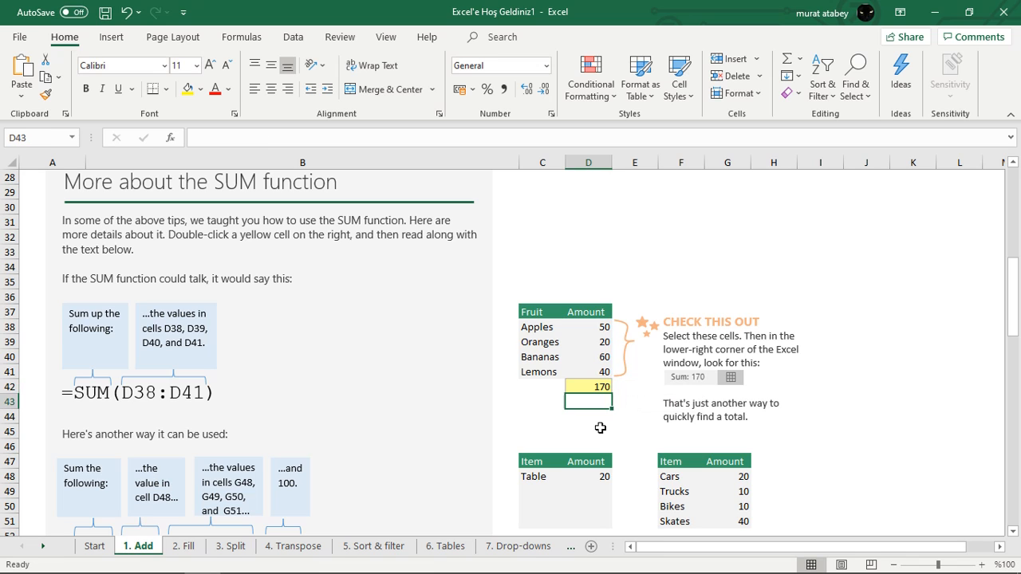
Select the fruit amounts D38:D41 and add Maximum to the statistics shown in the status bar.
{"action": "left_click", "coordinate": [591, 324]}
{"action": "left_click_drag", "start_coordinate": [591, 324], "coordinate": [589, 373]}
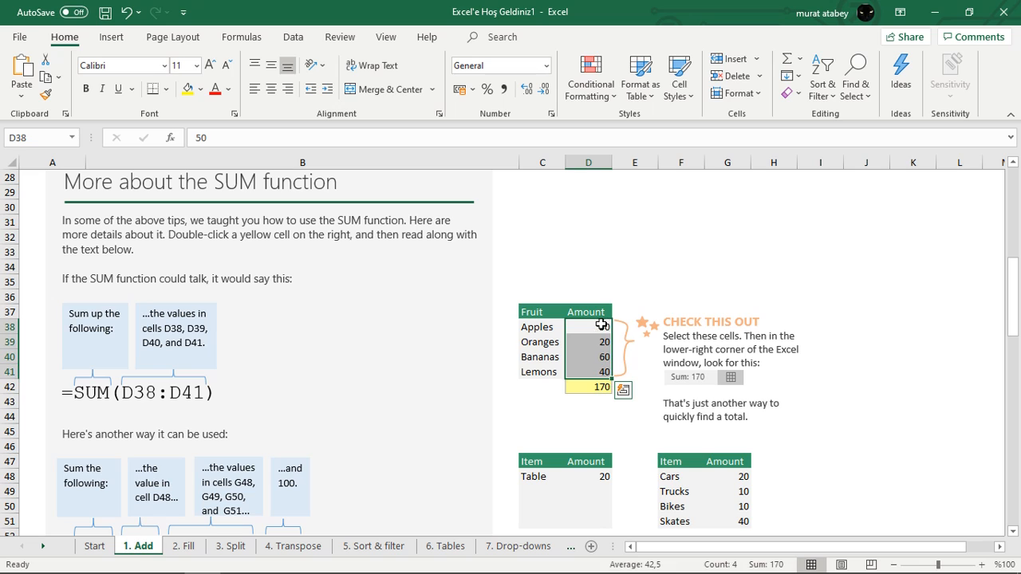
{"action": "left_click_drag", "start_coordinate": [603, 324], "coordinate": [590, 375]}
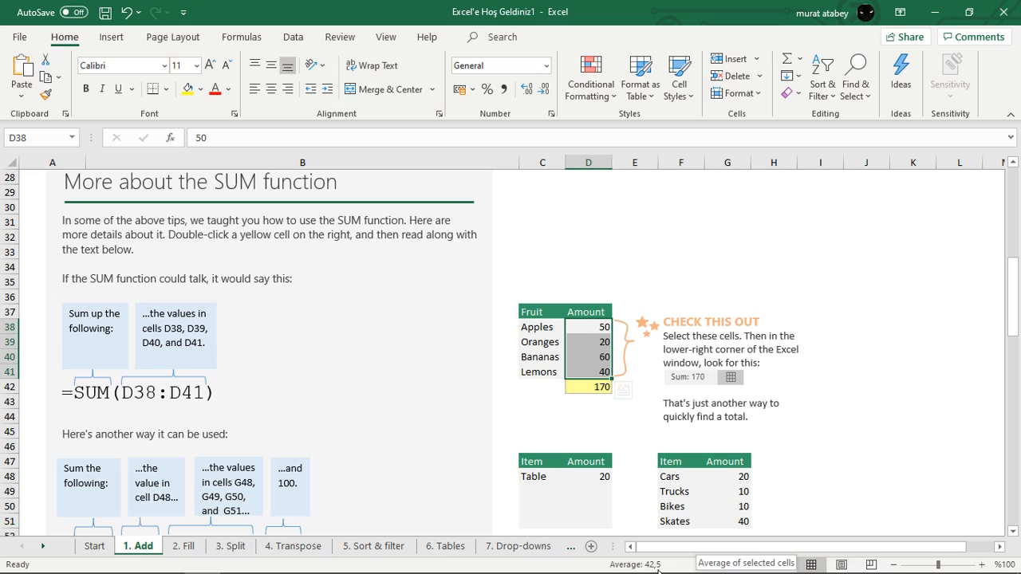
{"action": "right_click", "coordinate": [762, 566]}
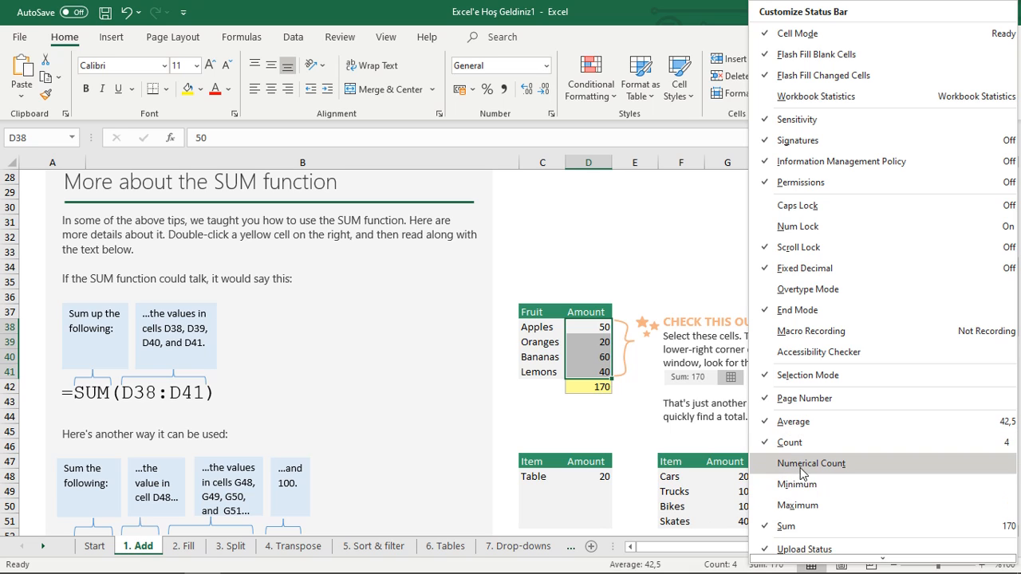
{"action": "left_click", "coordinate": [813, 507]}
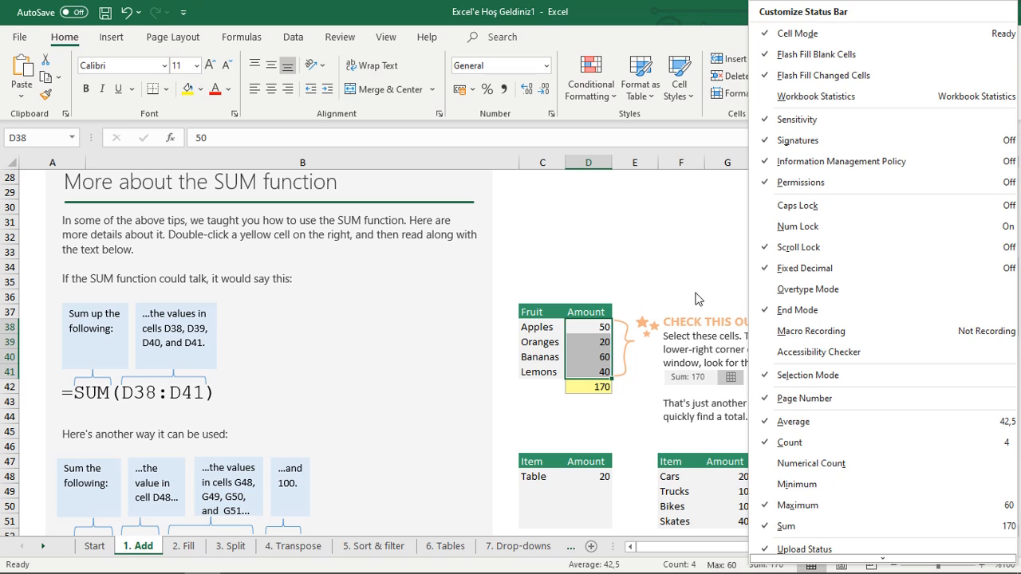
{"action": "left_click", "coordinate": [696, 280]}
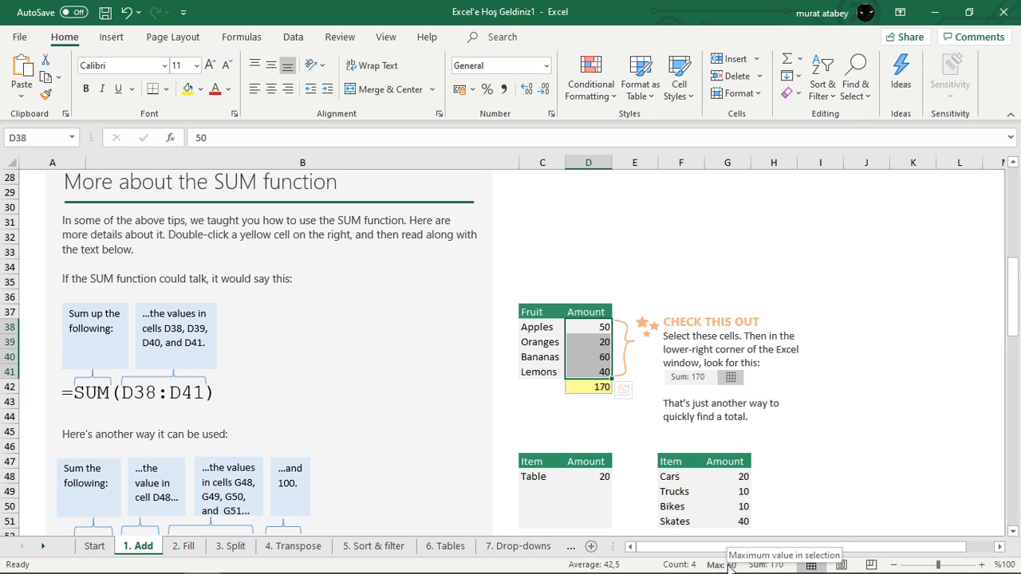
{"action": "left_click", "coordinate": [829, 415]}
Examine the Total formula in cell E54 and the cell, range and constant it adds up.
{"action": "scroll", "coordinate": [830, 412], "scroll_direction": "down", "scroll_amount": 1}
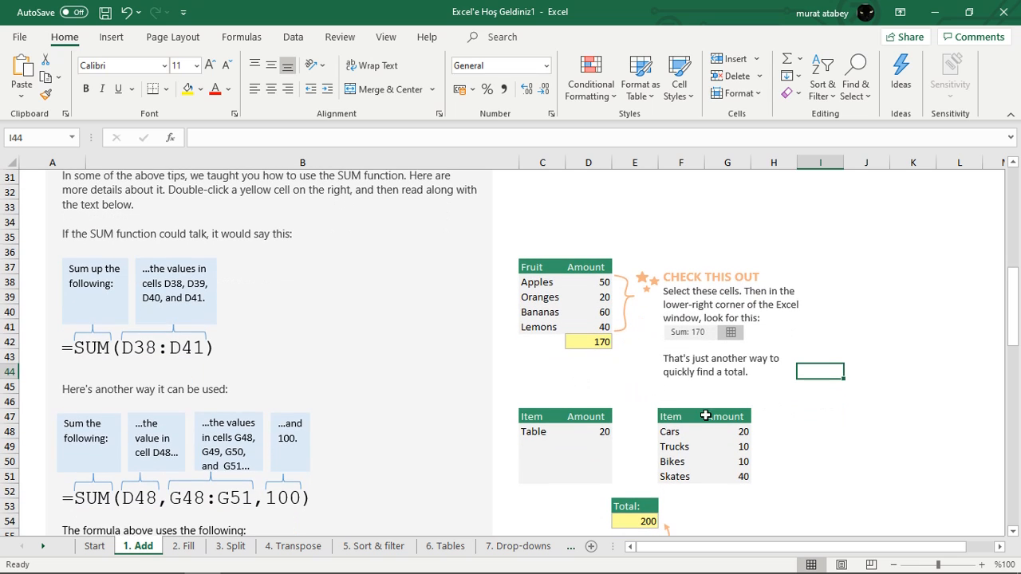
{"action": "scroll", "coordinate": [702, 411], "scroll_direction": "down", "scroll_amount": 1}
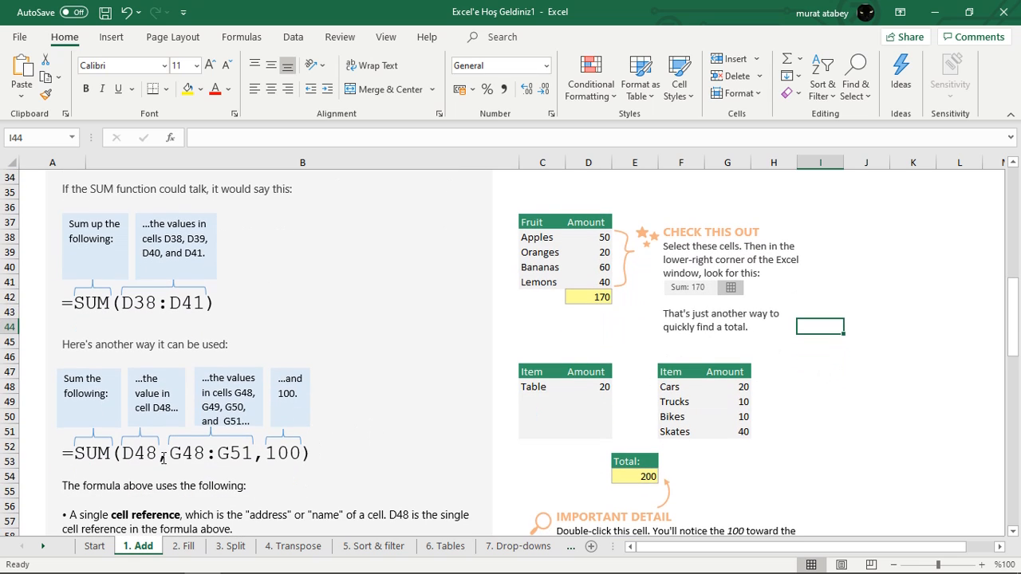
{"action": "left_click", "coordinate": [648, 475]}
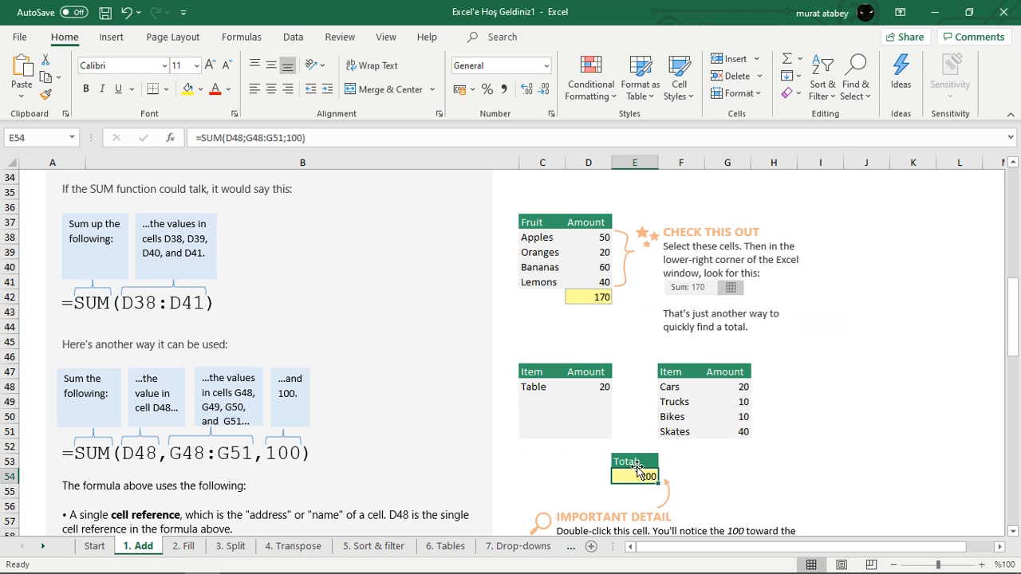
{"action": "scroll", "coordinate": [663, 459], "scroll_direction": "down", "scroll_amount": 1}
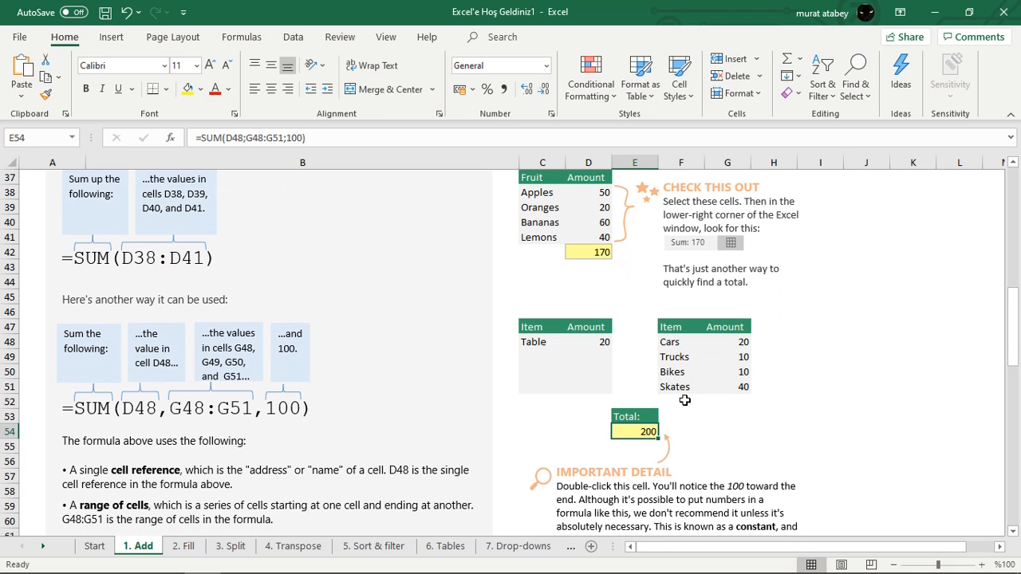
{"action": "double_click", "coordinate": [636, 432]}
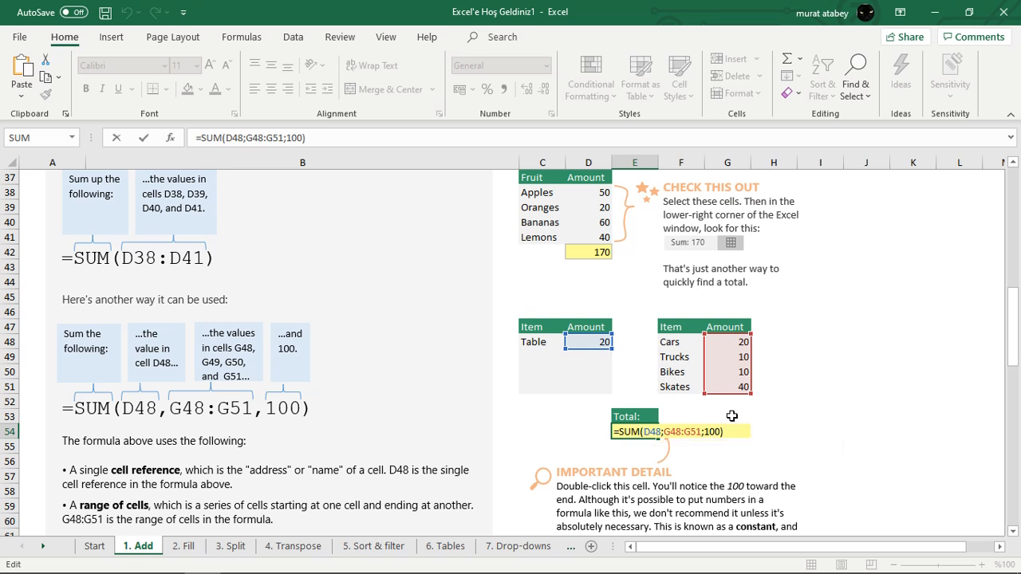
{"action": "key", "text": "Return"}
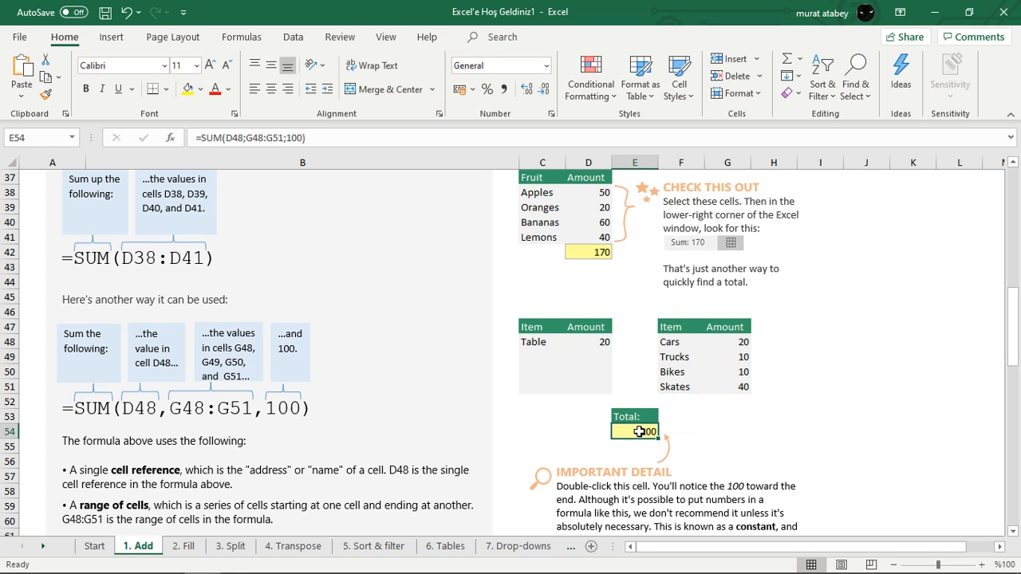
{"action": "left_click", "coordinate": [722, 418]}
Sum the amounts over 50 in cell D78 with a SUMIF formula over D73:D76 and the criterion ">50".
{"action": "scroll", "coordinate": [730, 434], "scroll_direction": "down", "scroll_amount": 2}
{"action": "scroll", "coordinate": [732, 441], "scroll_direction": "down", "scroll_amount": 6}
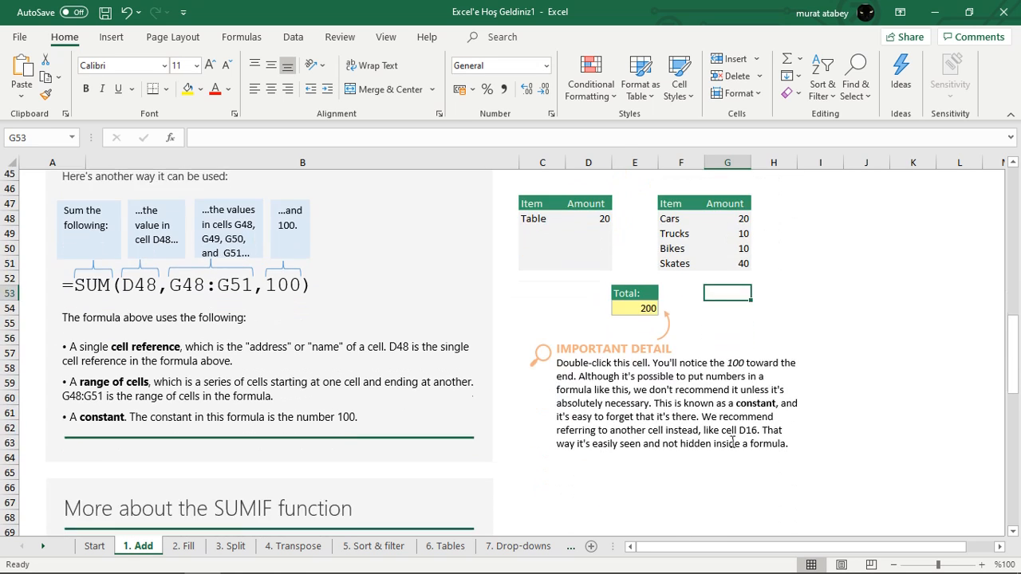
{"action": "scroll", "coordinate": [732, 443], "scroll_direction": "down", "scroll_amount": 1}
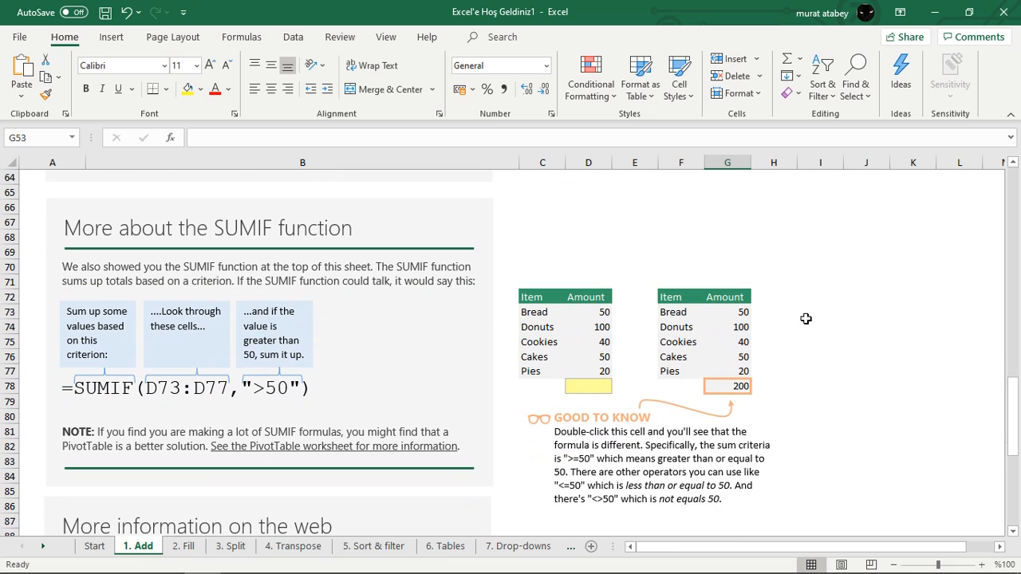
{"action": "left_click", "coordinate": [588, 386]}
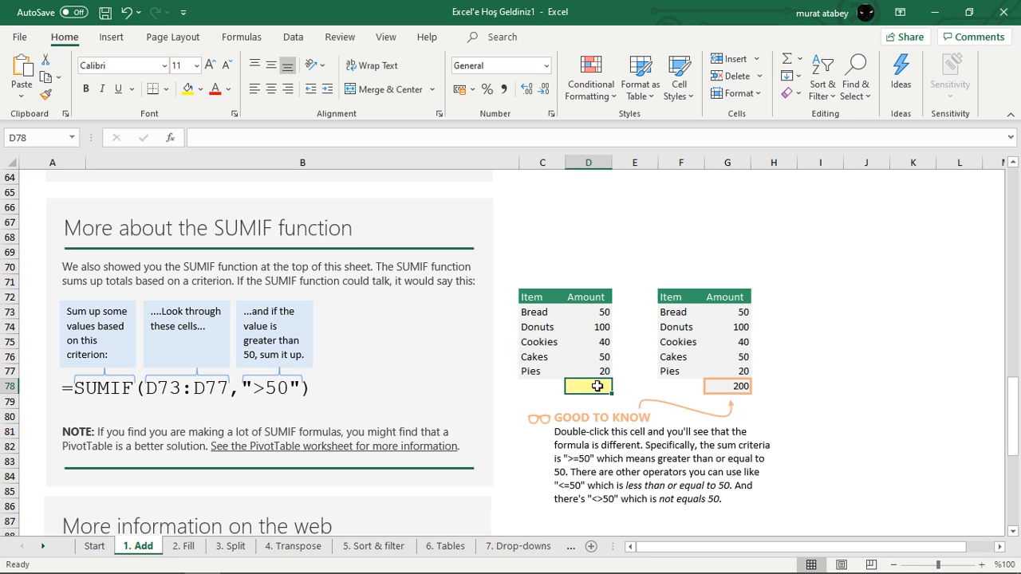
{"action": "type", "text": "="}
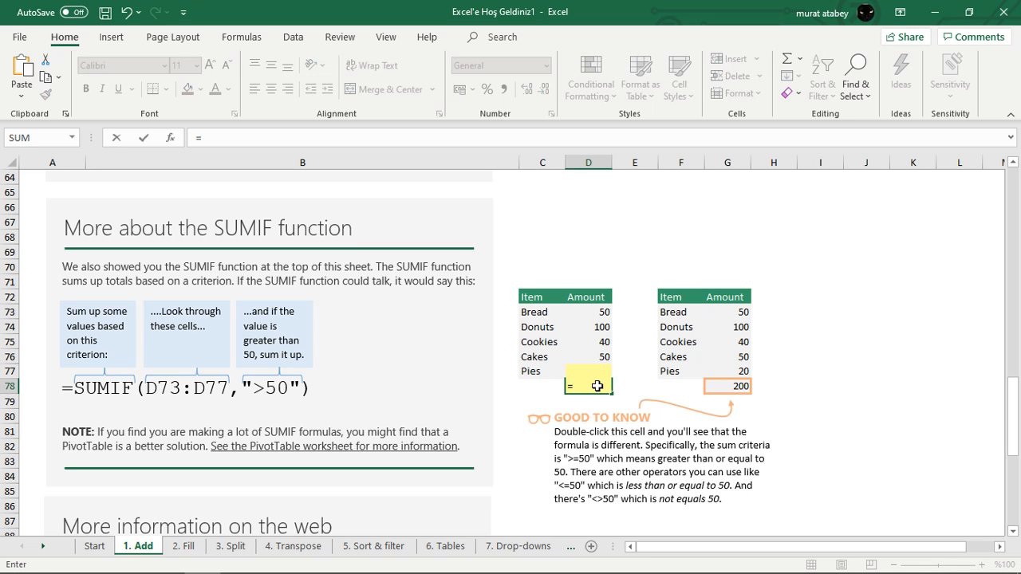
{"action": "type", "text": "SUMIF("}
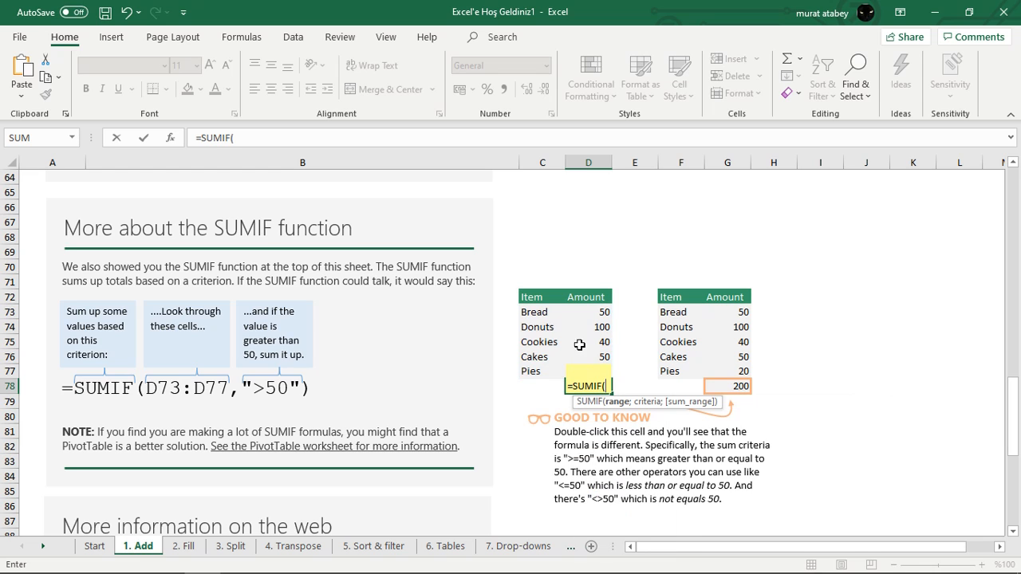
{"action": "left_click_drag", "start_coordinate": [602, 312], "coordinate": [601, 351]}
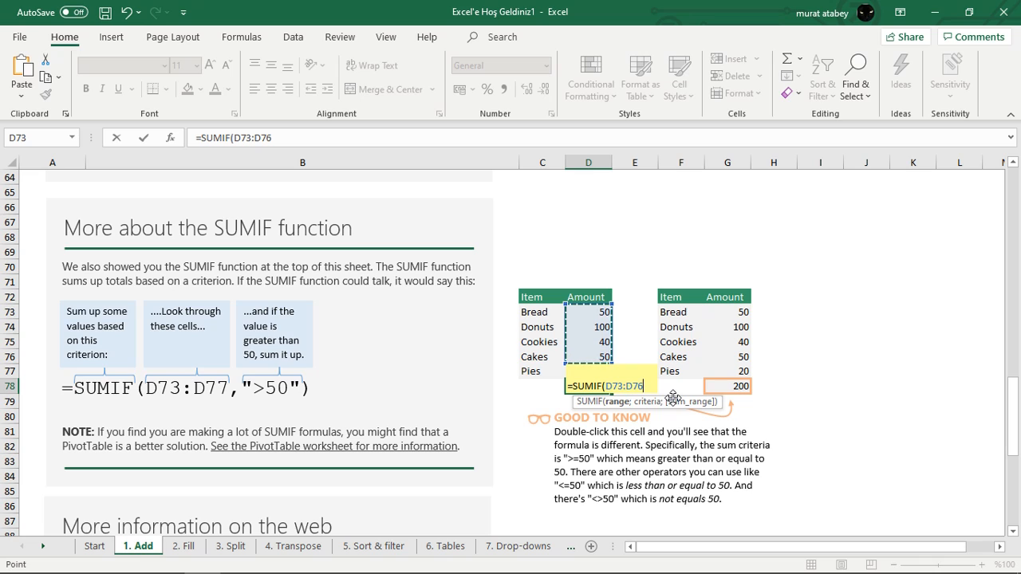
{"action": "type", "text": ";"}
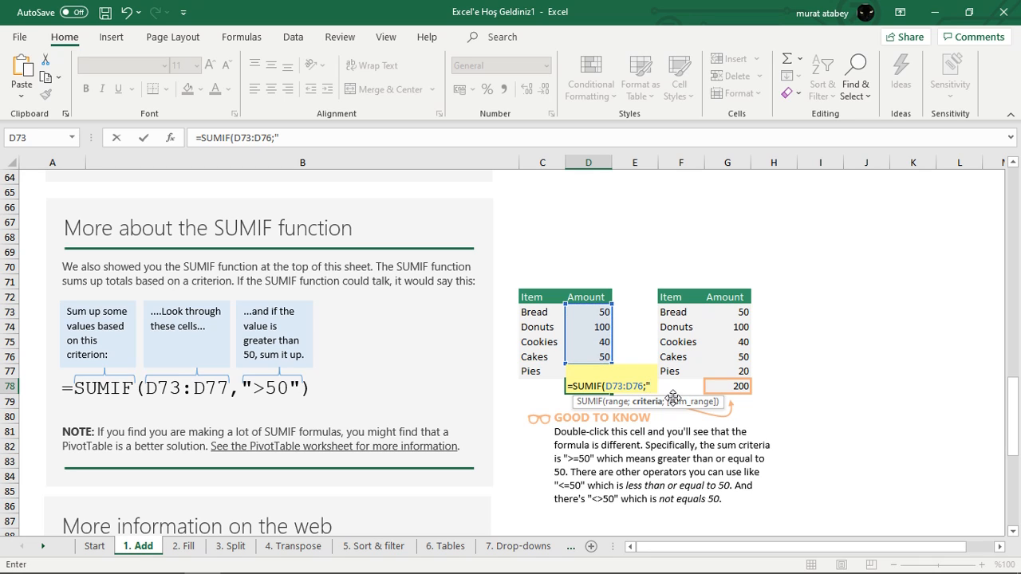
{"action": "type", "text": "\">50"}
{"action": "key", "text": "Return"}
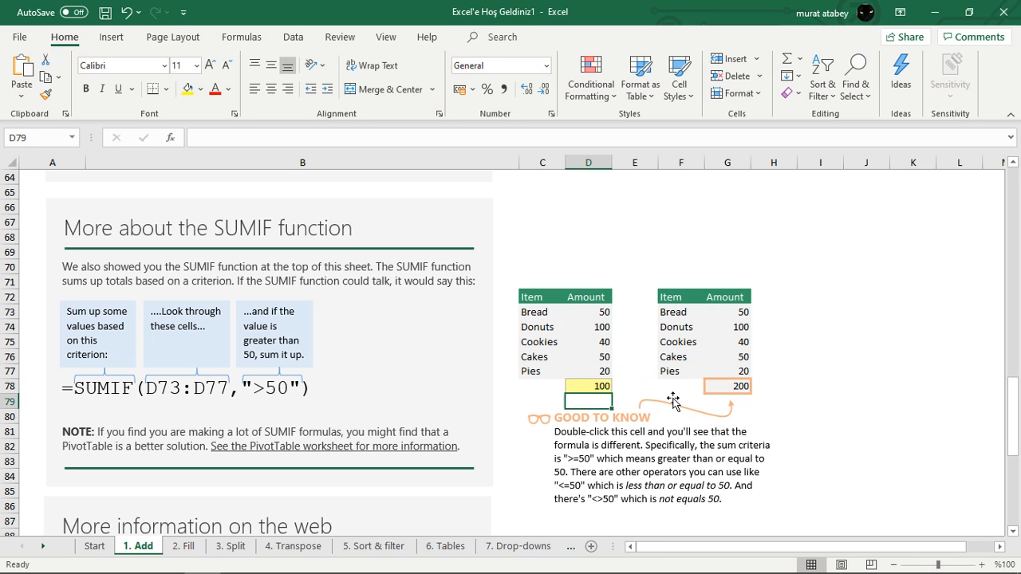
Examine the SUMIF formula in cell G78, compare its criterion with the one in D78, and return to the sheet's first exercise.
{"action": "double_click", "coordinate": [738, 386]}
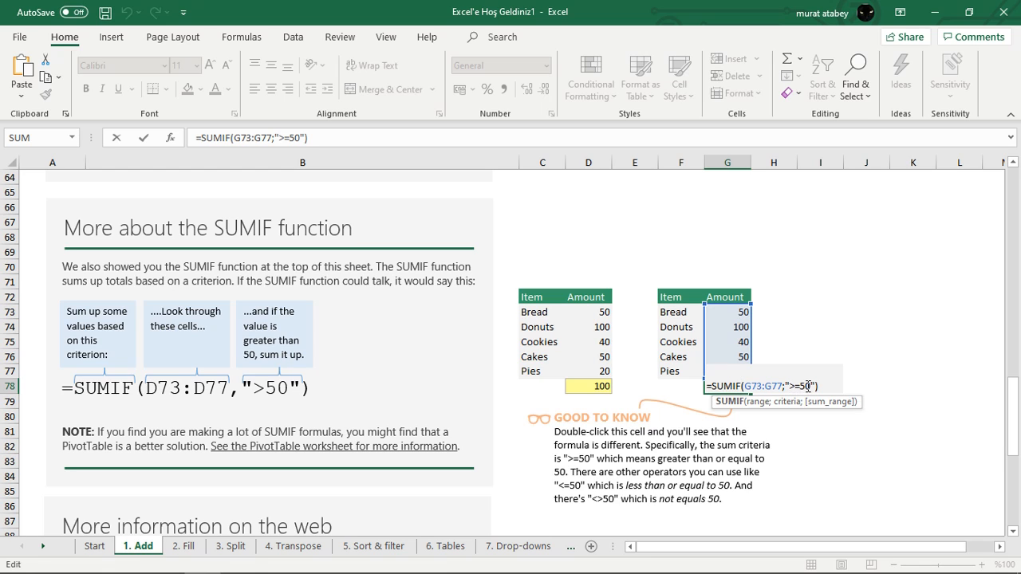
{"action": "key", "text": "Return"}
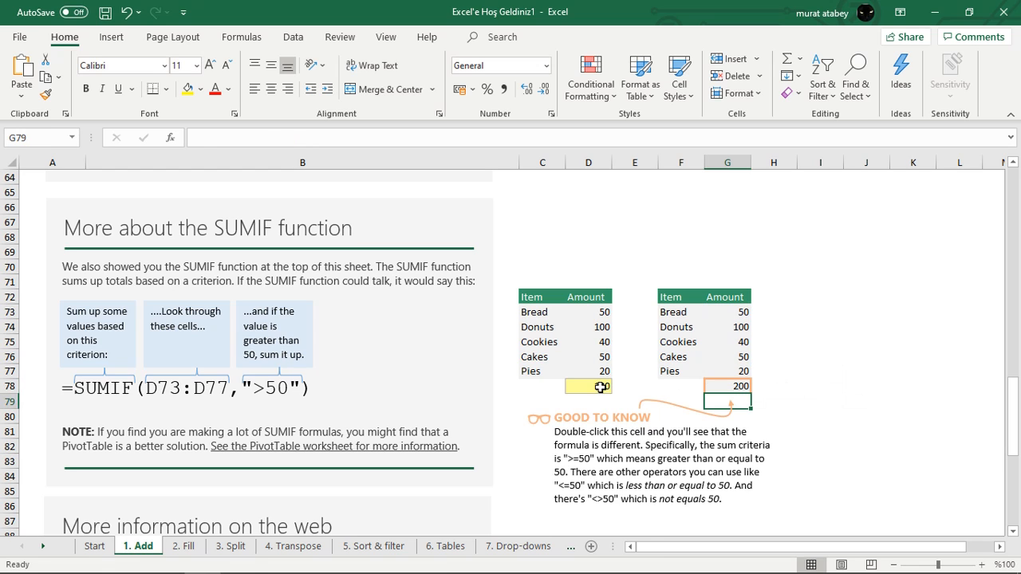
{"action": "left_click", "coordinate": [595, 386]}
{"action": "left_click", "coordinate": [729, 387]}
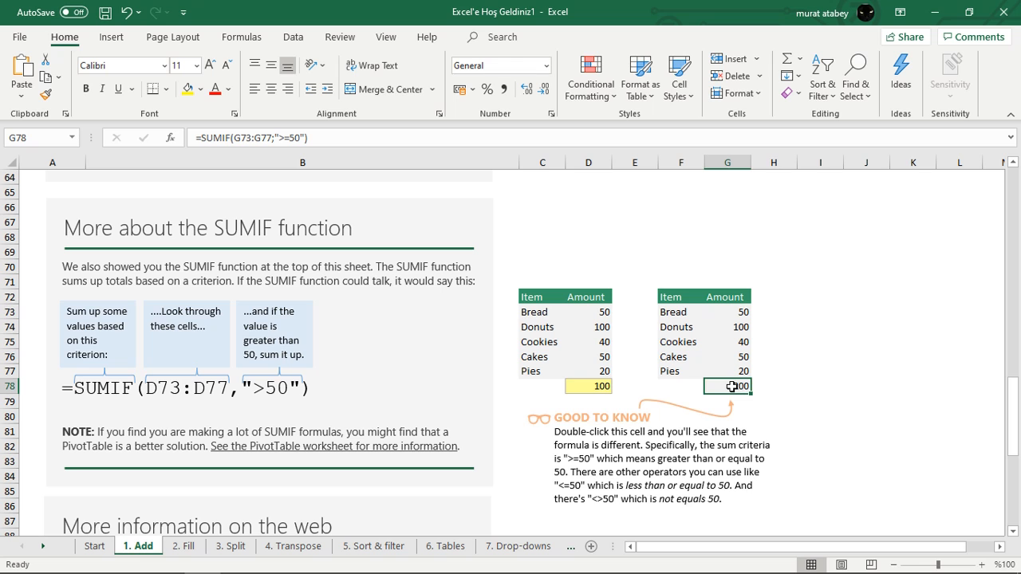
{"action": "left_click", "coordinate": [806, 445]}
{"action": "scroll", "coordinate": [815, 447], "scroll_direction": "down", "scroll_amount": 2}
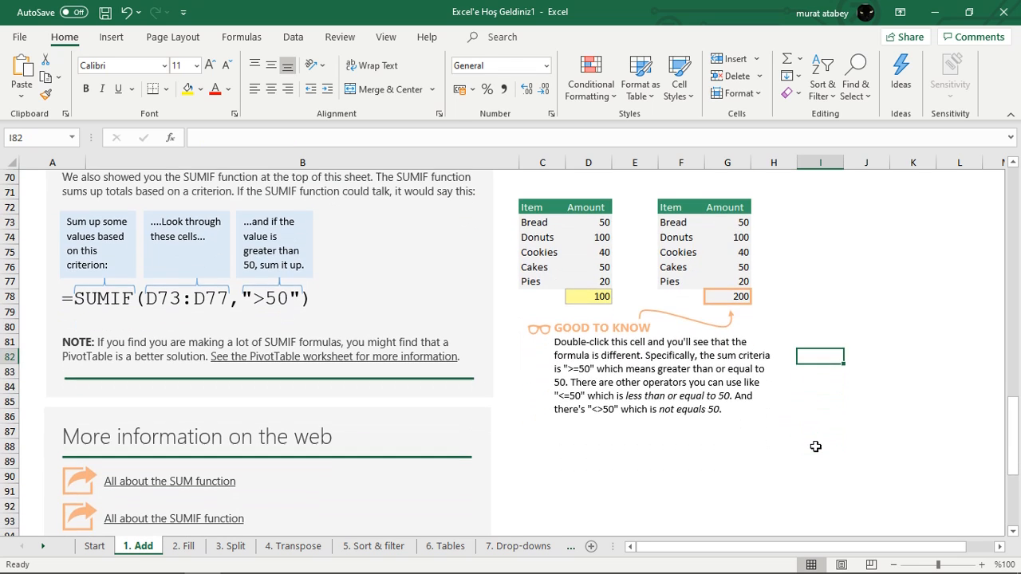
{"action": "scroll", "coordinate": [813, 445], "scroll_direction": "up", "scroll_amount": 1}
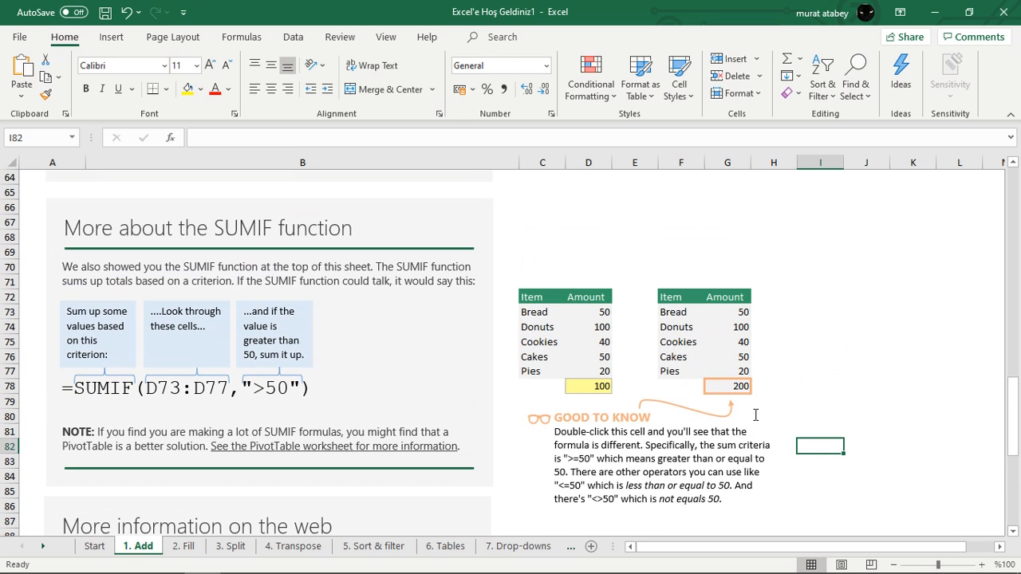
{"action": "scroll", "coordinate": [756, 415], "scroll_direction": "up", "scroll_amount": 5}
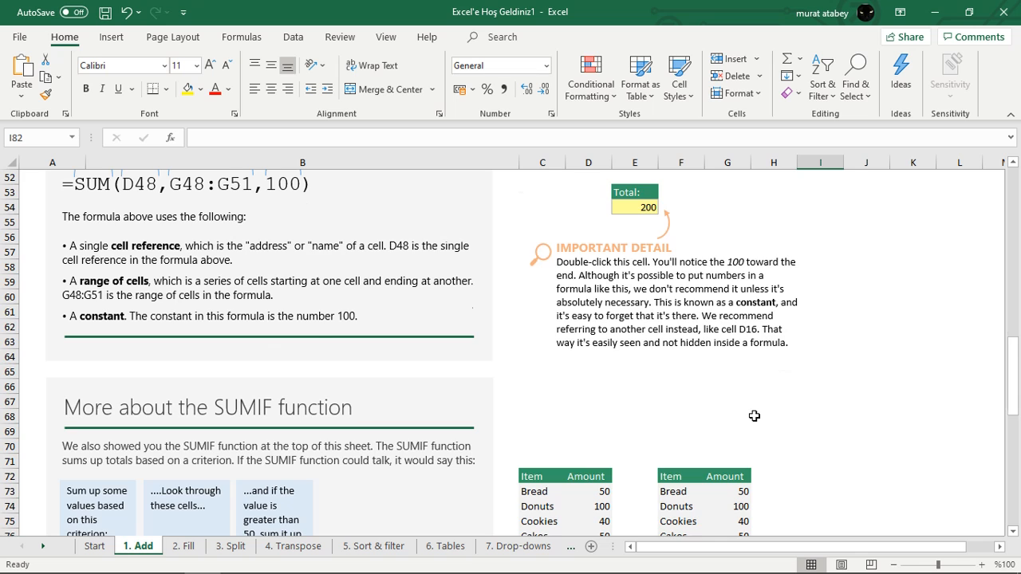
{"action": "scroll", "coordinate": [754, 416], "scroll_direction": "up", "scroll_amount": 17}
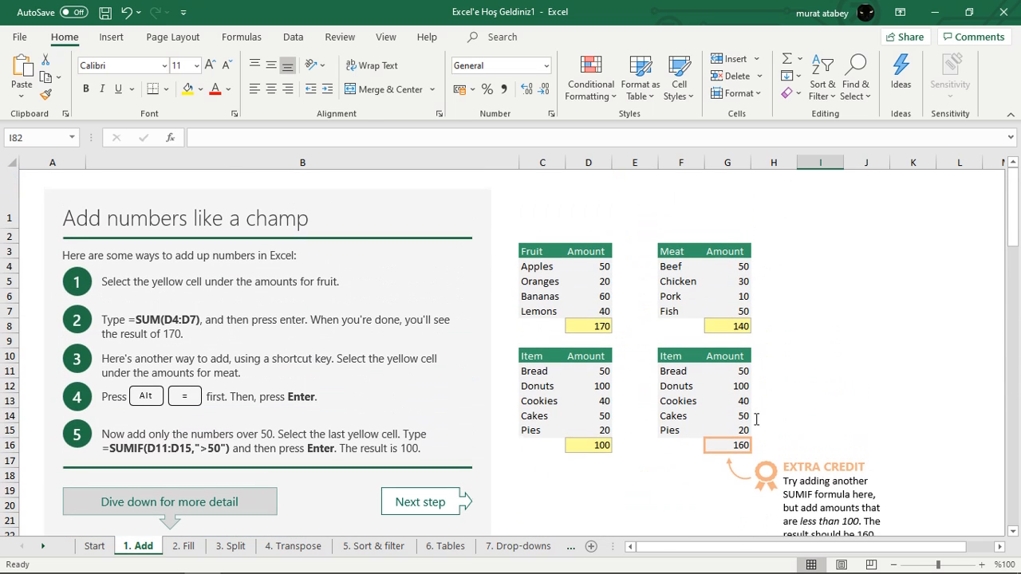